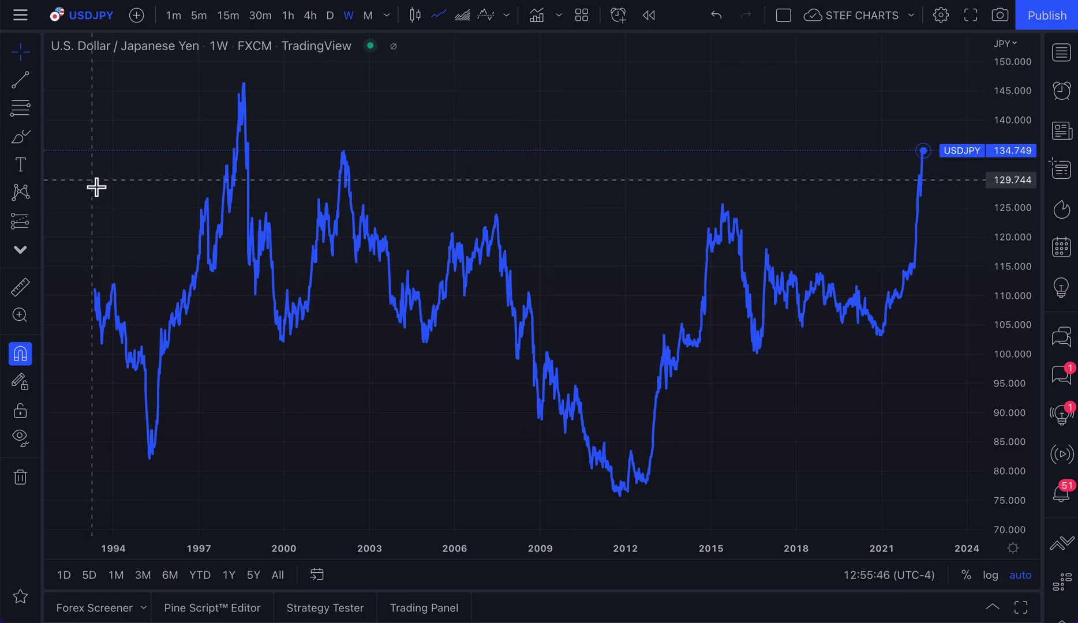
Unfavourite the Rectangle, Path, Highlighter and Brush shapes, then pick the Circle tool.
click(36, 138)
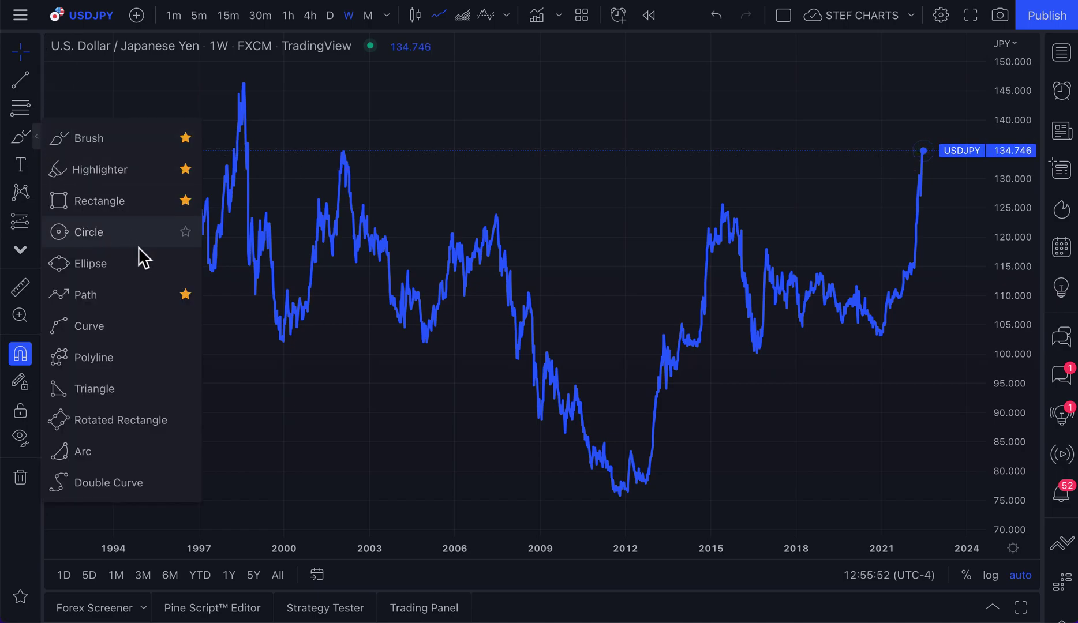
click(188, 296)
click(185, 200)
click(185, 168)
click(186, 136)
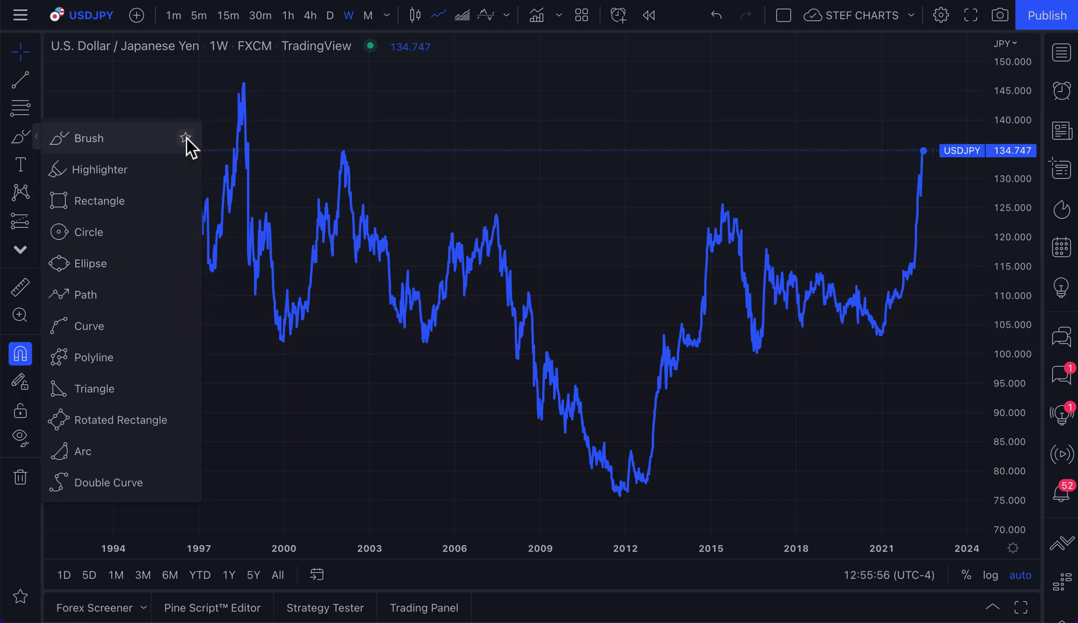
click(107, 236)
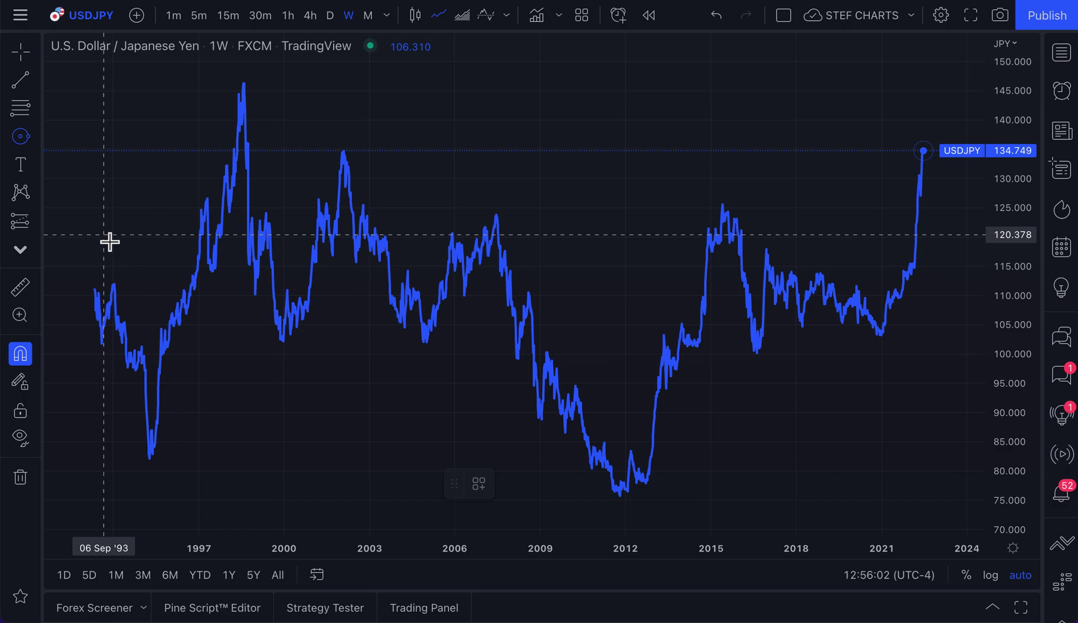
Draw a circle at the 2002 peak, nudge it into place, shrink it, and pan the chart left.
click(343, 160)
click(366, 164)
mouse_move(367, 164)
mouse_down()
mouse_move(362, 140)
mouse_move(369, 146)
mouse_move(292, 118)
mouse_move(372, 154)
mouse_move(361, 147)
mouse_move(368, 136)
mouse_move(372, 157)
mouse_up()
click(423, 148)
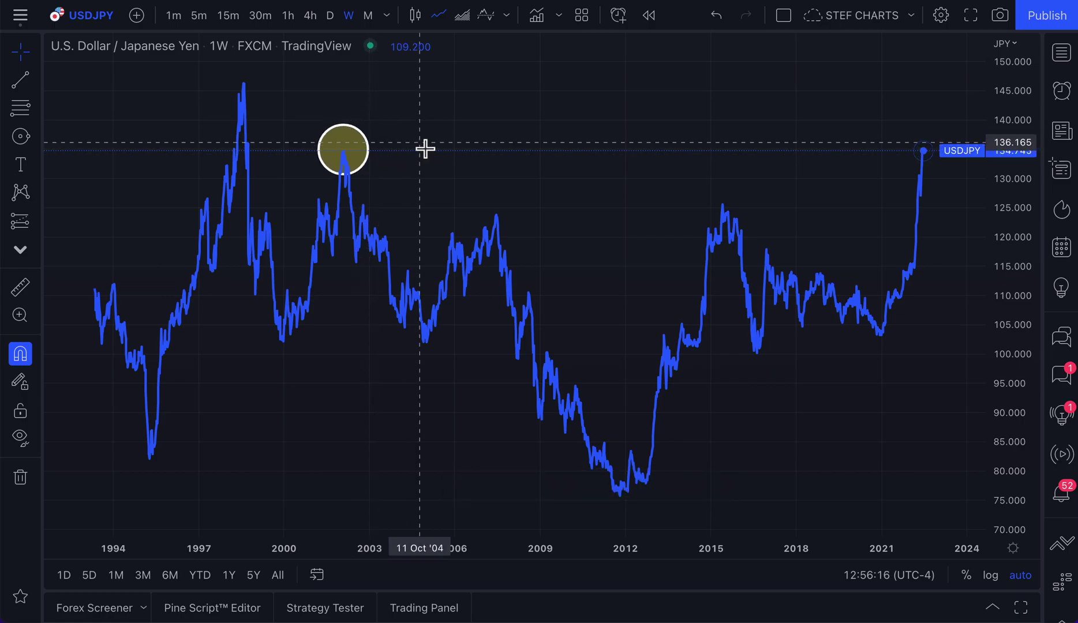
drag(488, 185, 455, 196)
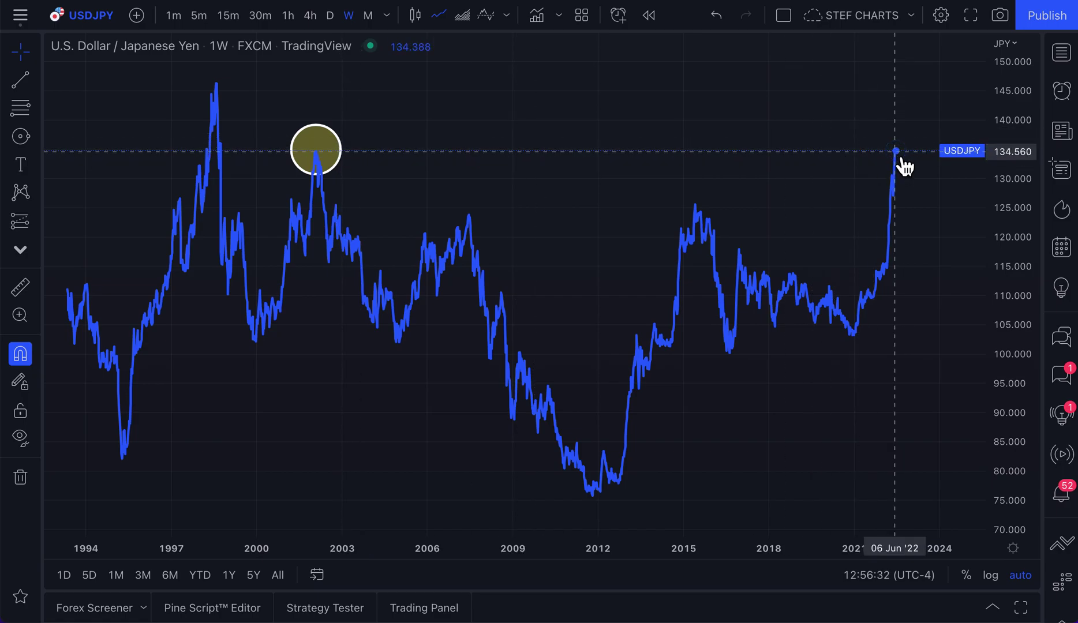
drag(341, 148, 339, 159)
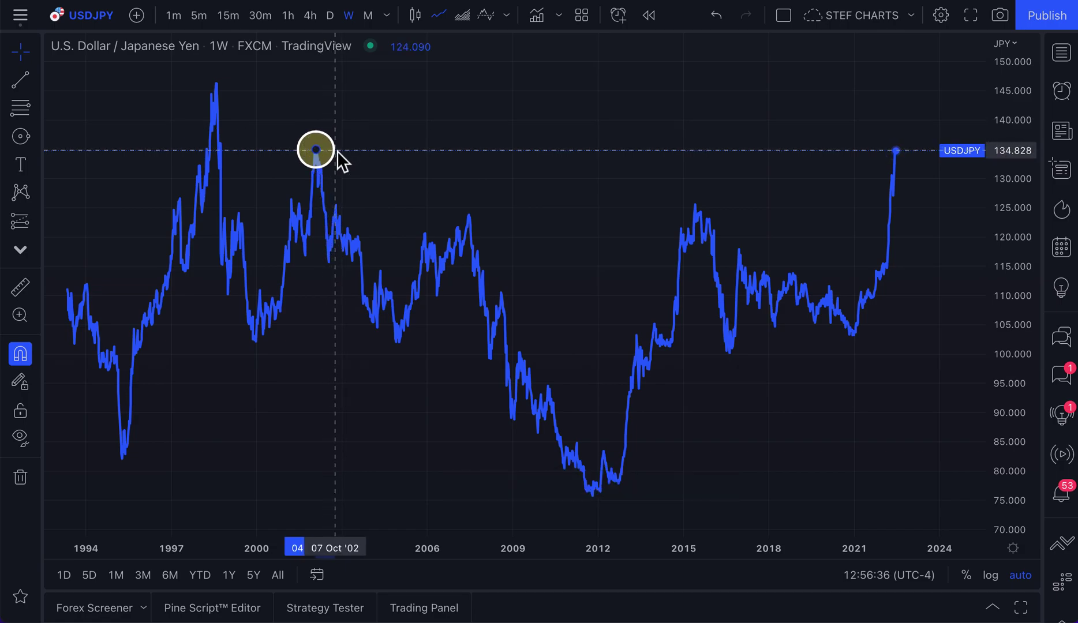
drag(561, 179, 457, 198)
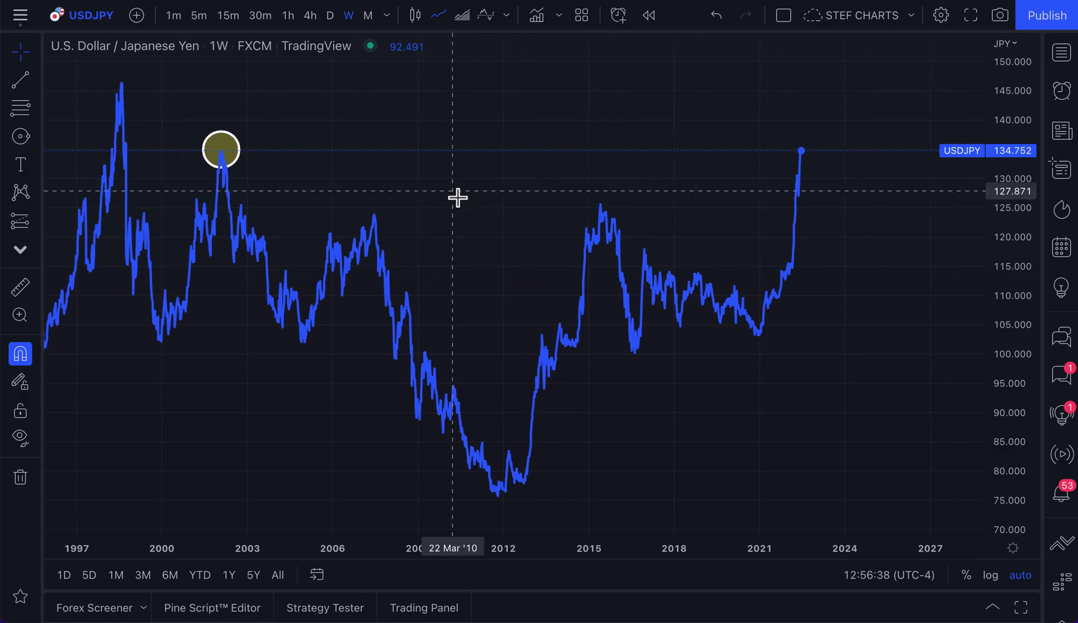
click(37, 139)
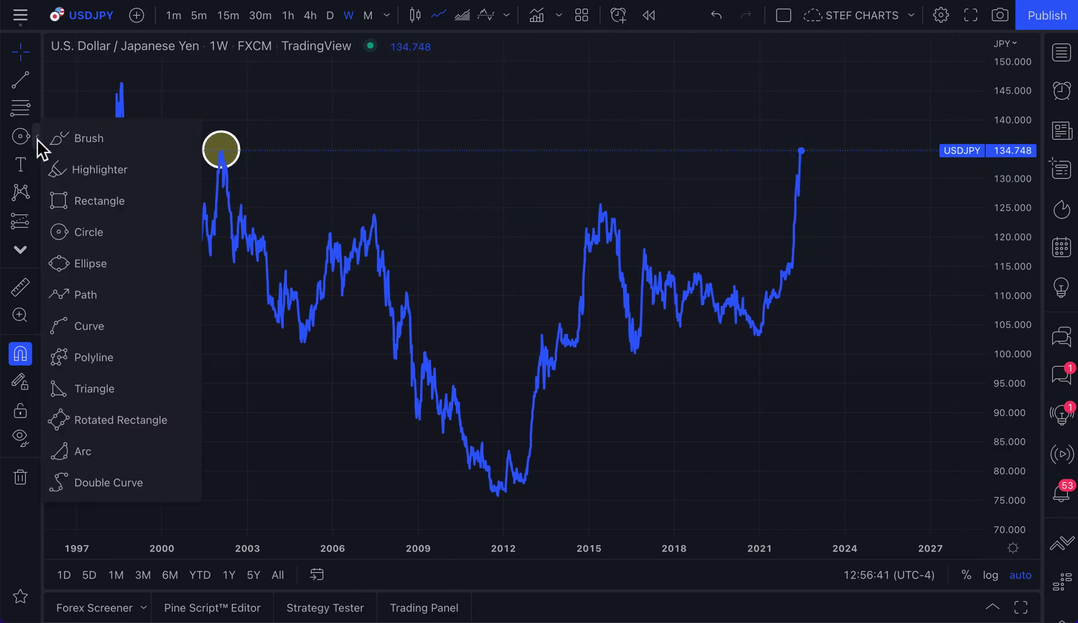
click(90, 232)
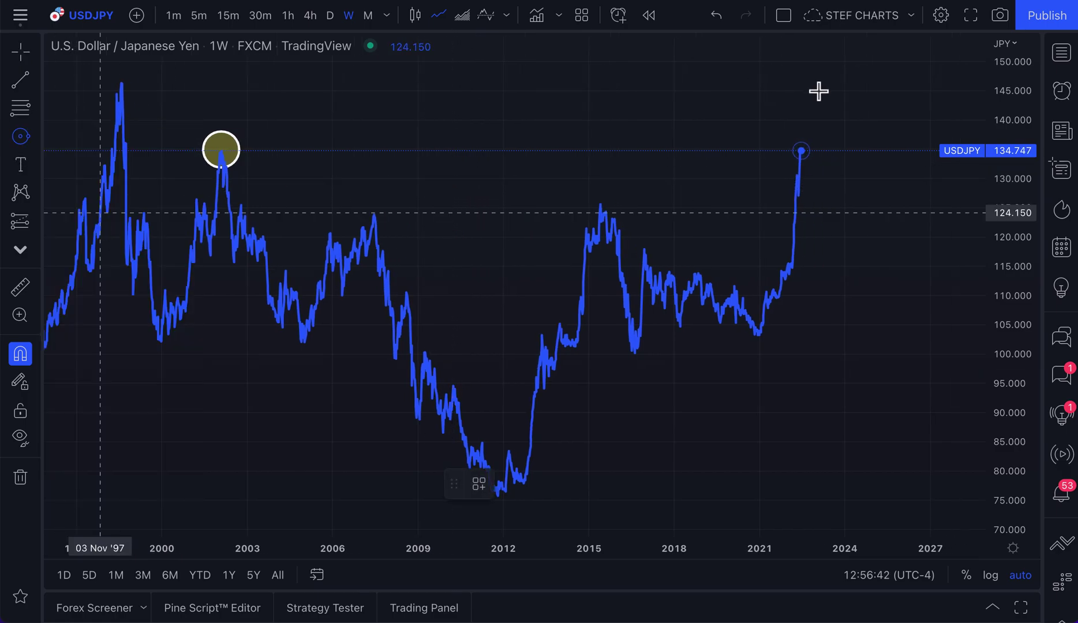
click(874, 89)
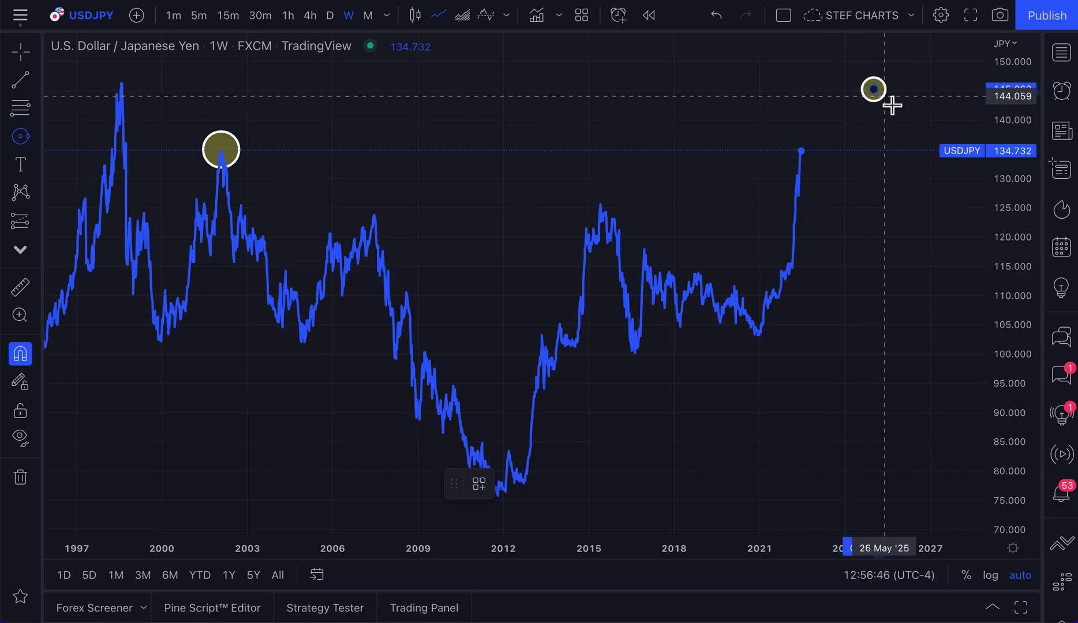
click(891, 106)
click(902, 140)
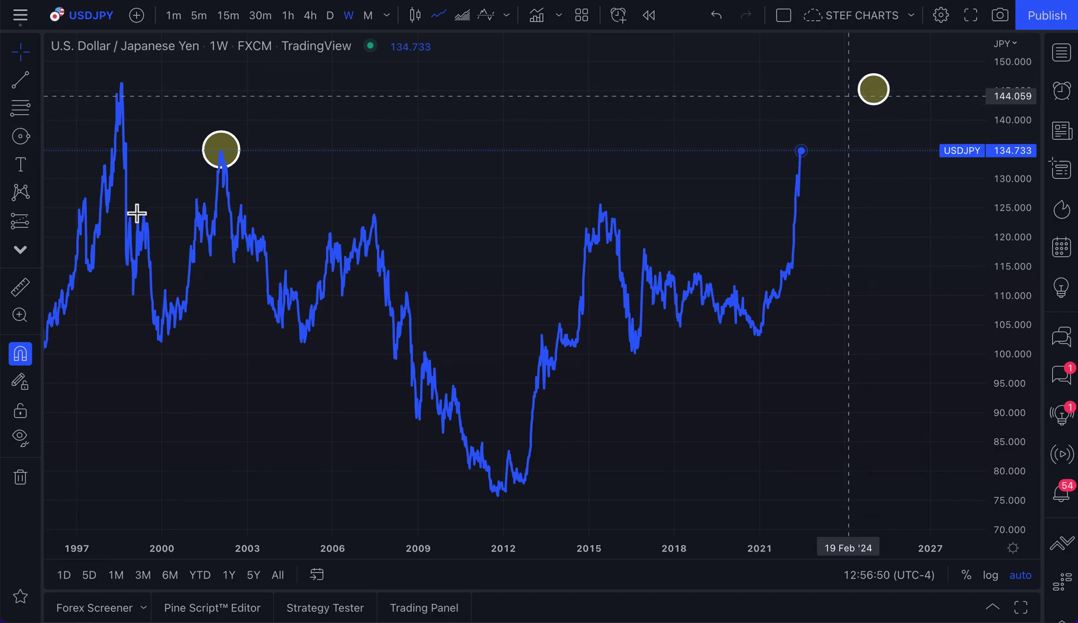
click(38, 87)
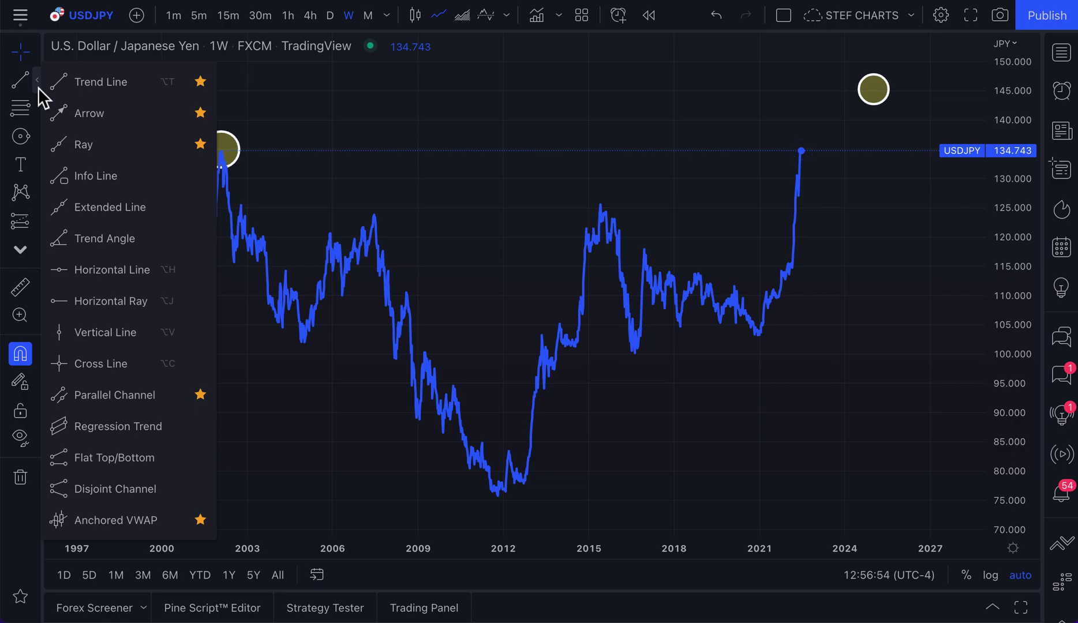
click(98, 116)
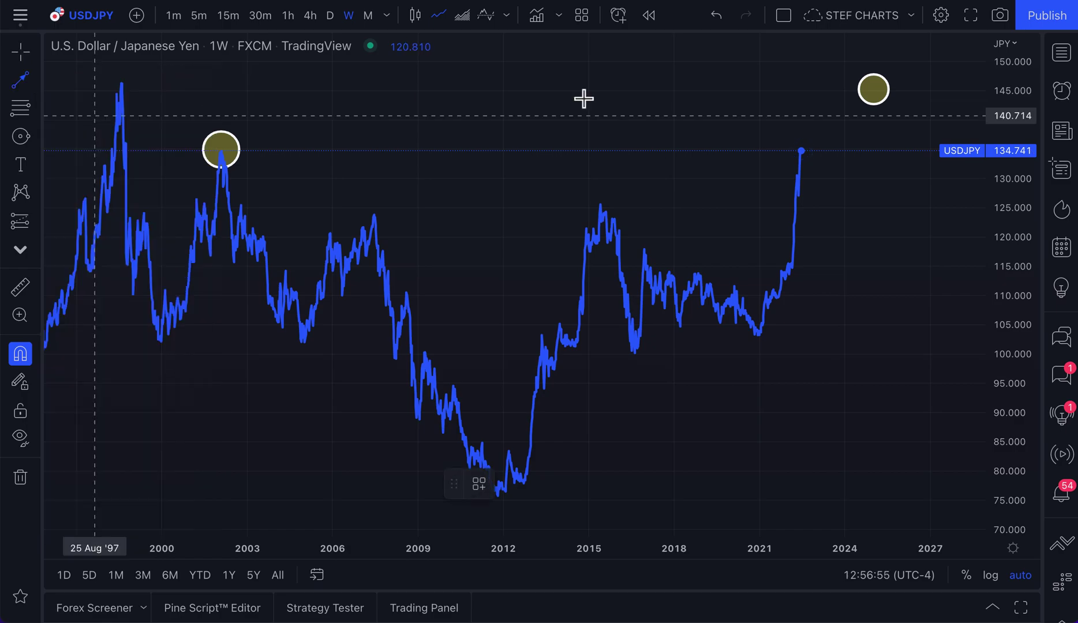
click(806, 152)
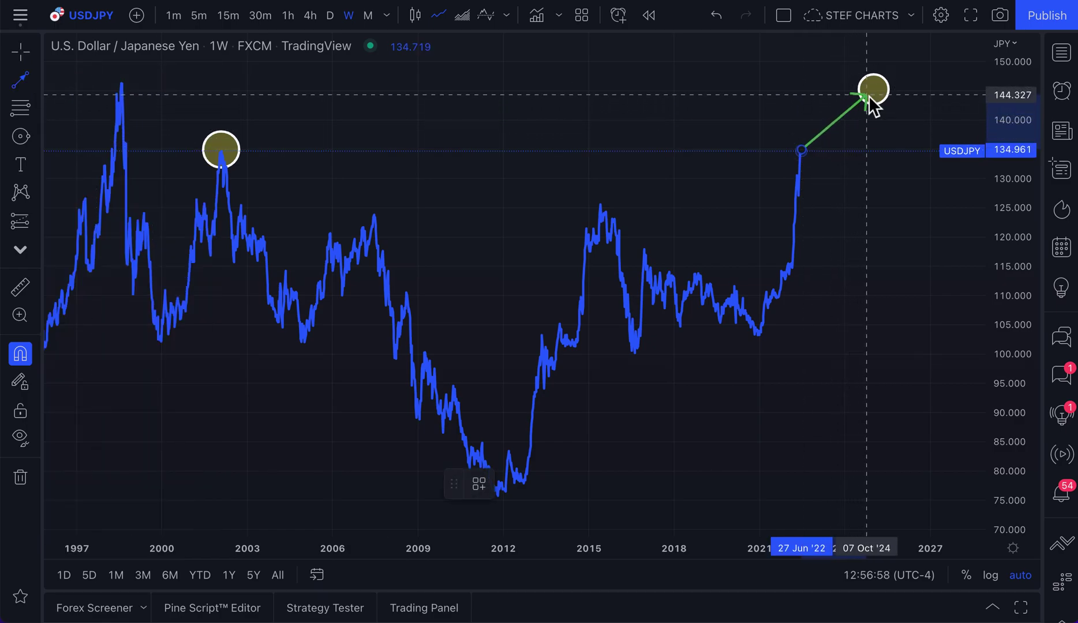
click(868, 99)
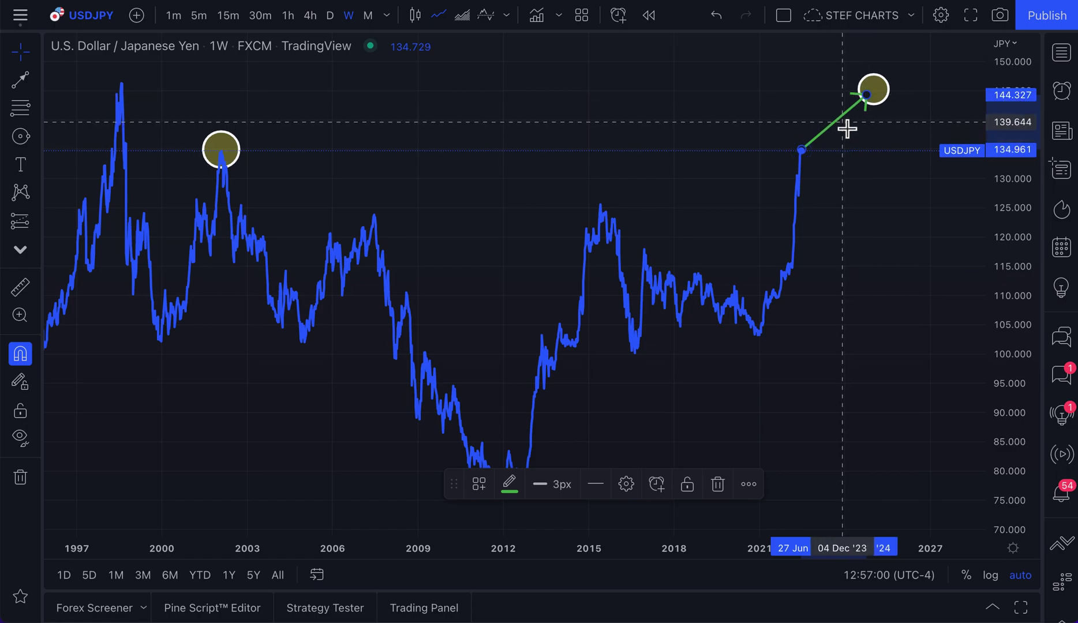
key(Delete)
click(880, 111)
key(Delete)
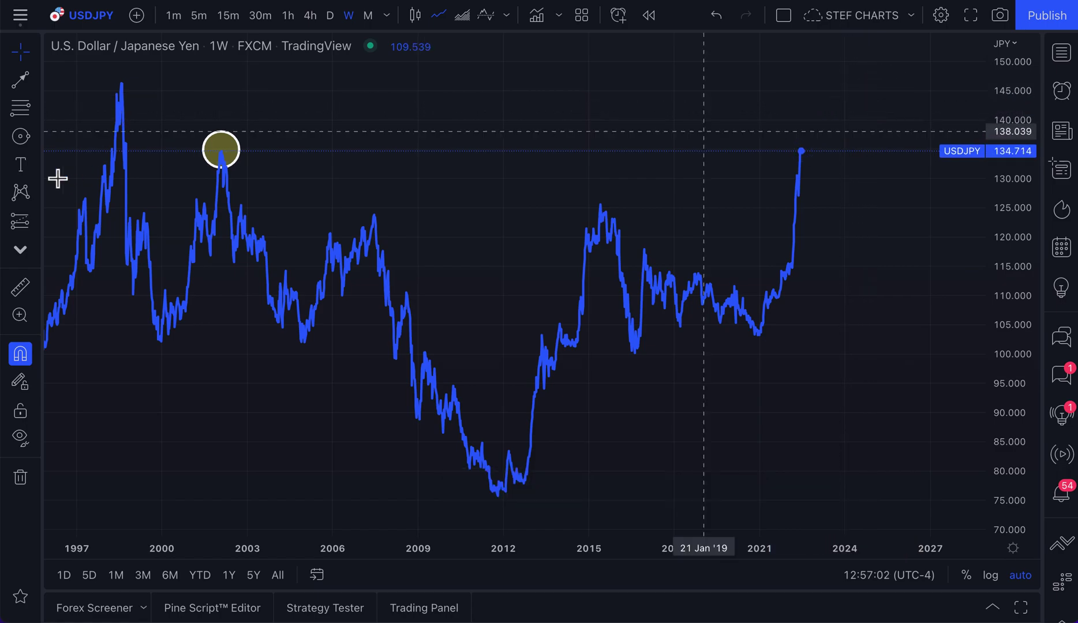
Draw an ellipse above the 2008 area, then delete the misshapen result.
click(40, 143)
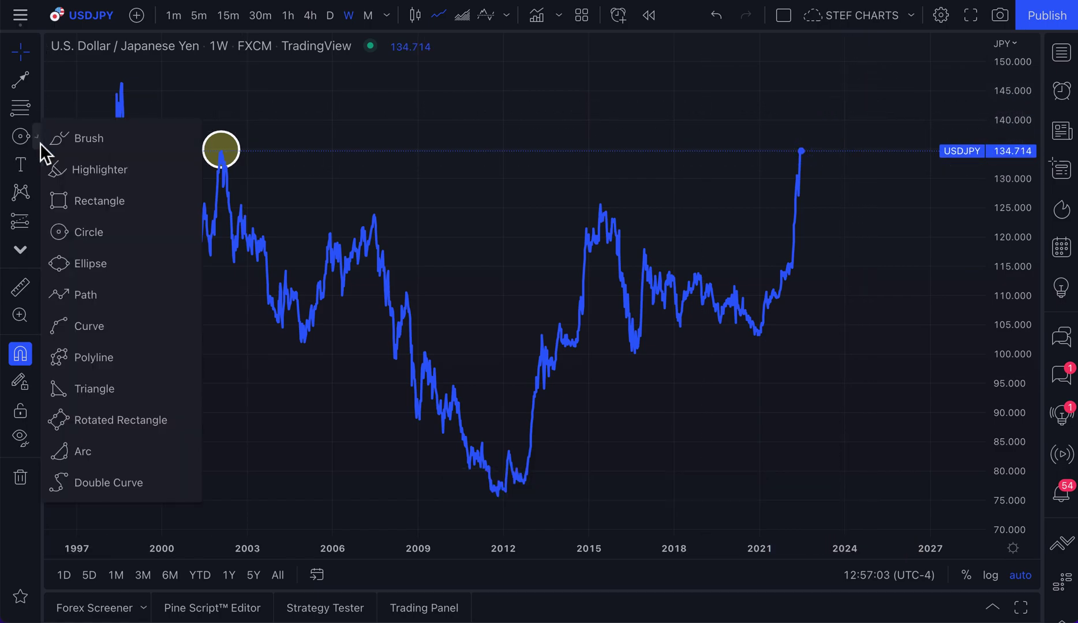
click(114, 264)
click(392, 124)
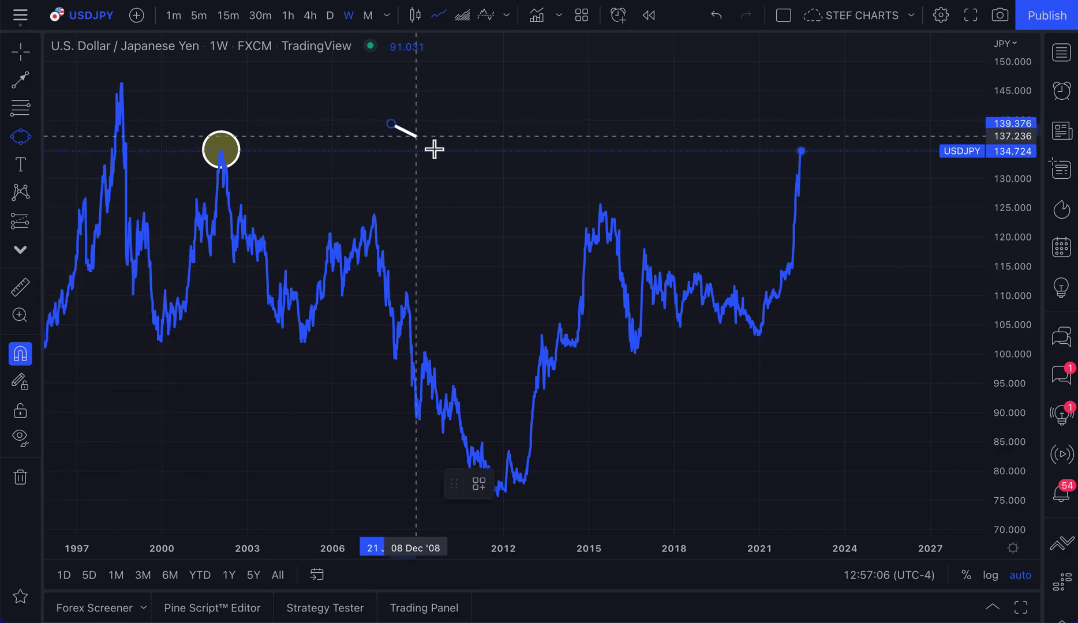
click(466, 181)
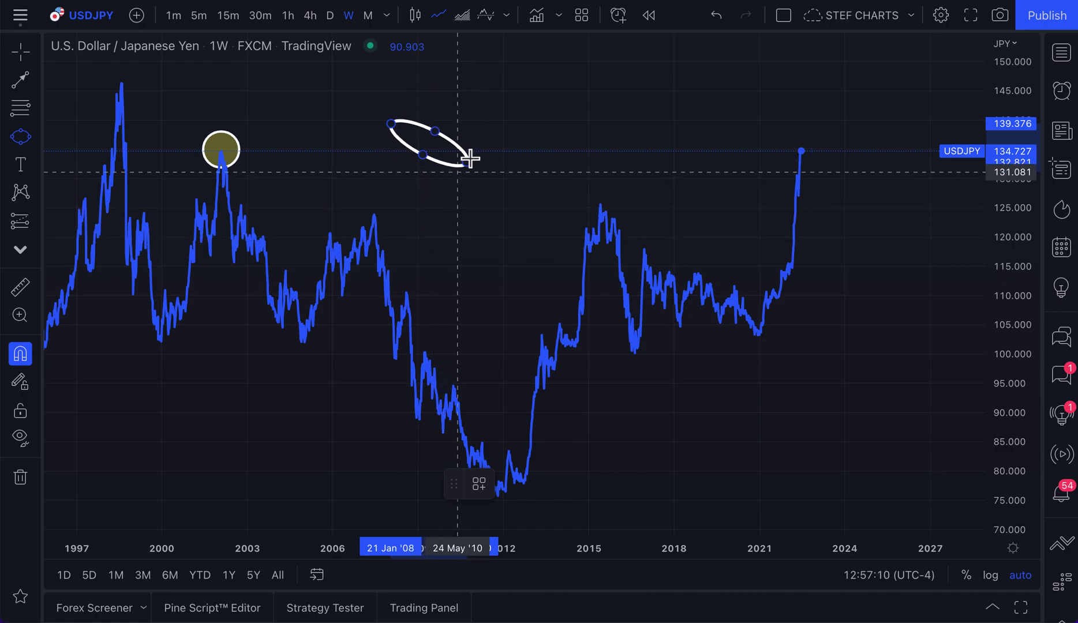
click(455, 201)
key(Delete)
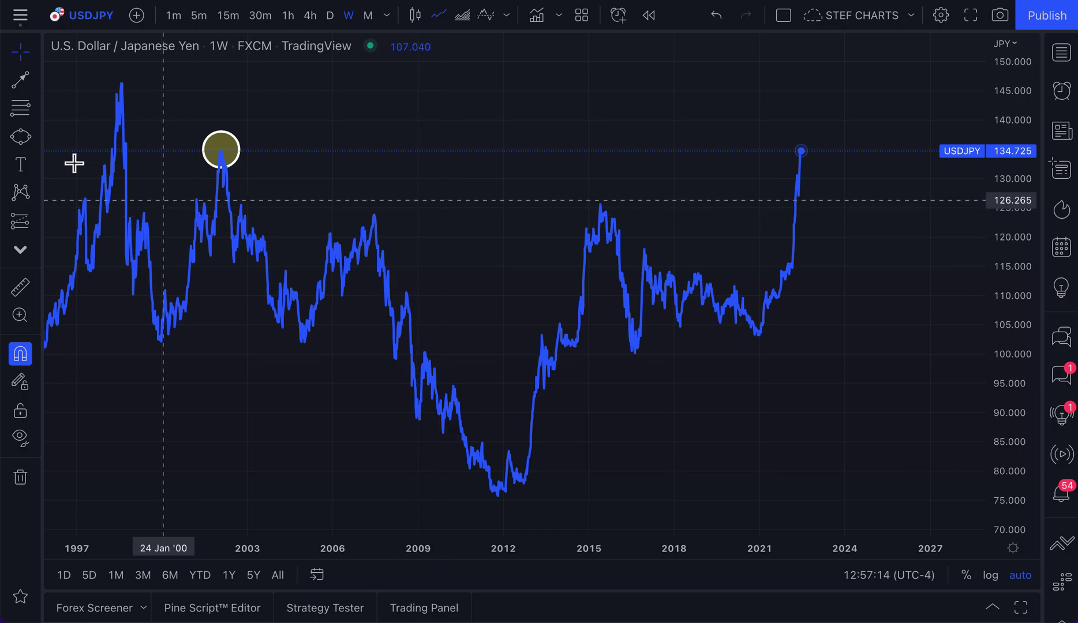
Draw a wide ellipse spanning roughly 2007 to 2011 above the 2008 dip.
click(37, 137)
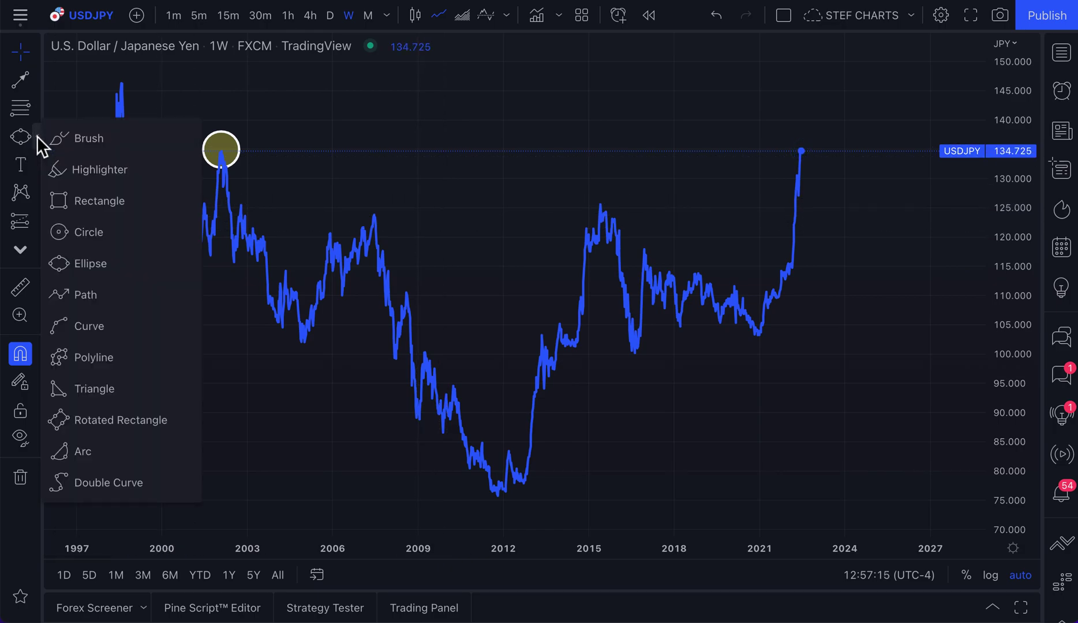
click(89, 264)
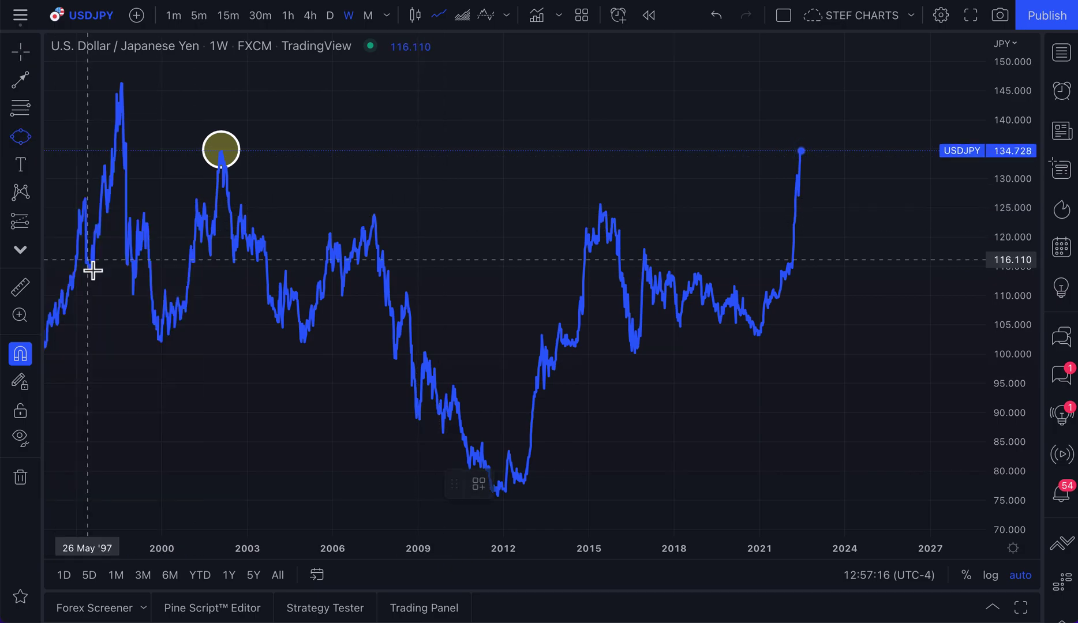
click(363, 120)
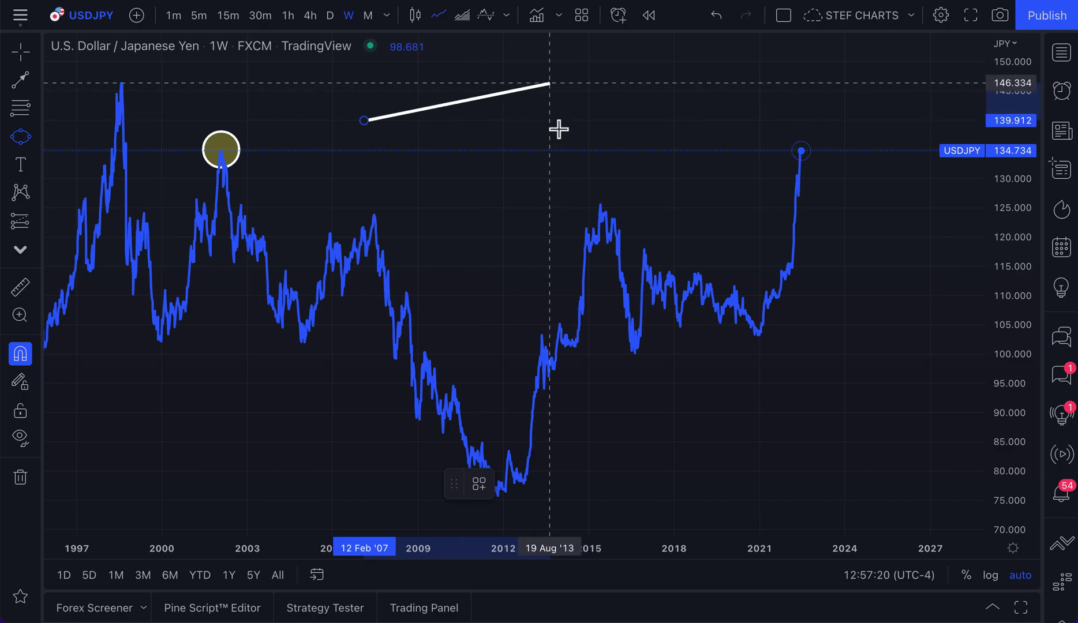
click(494, 127)
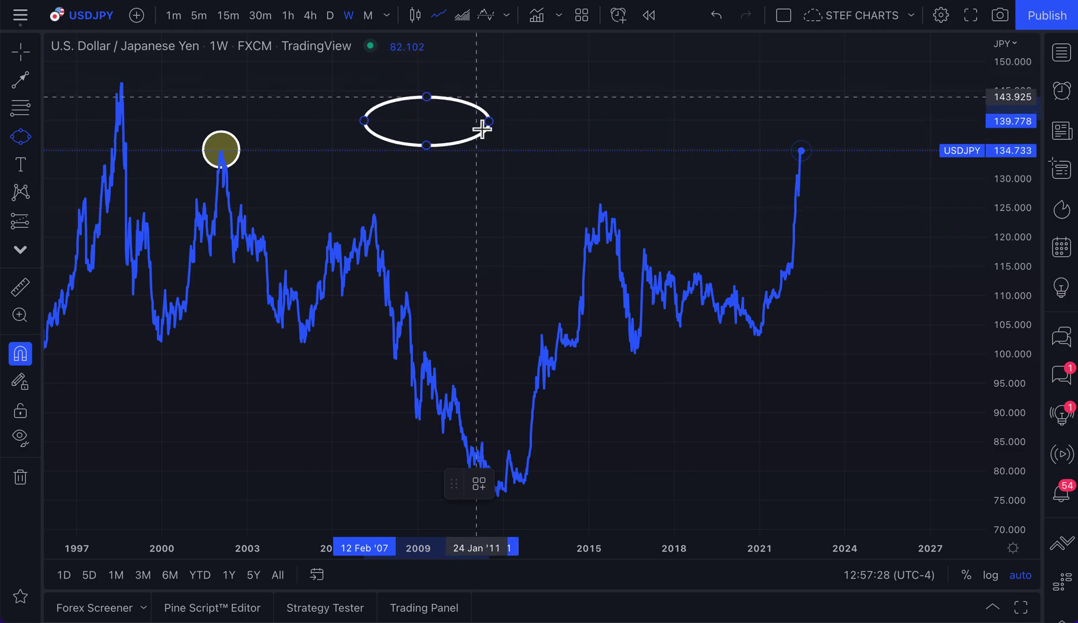
click(482, 156)
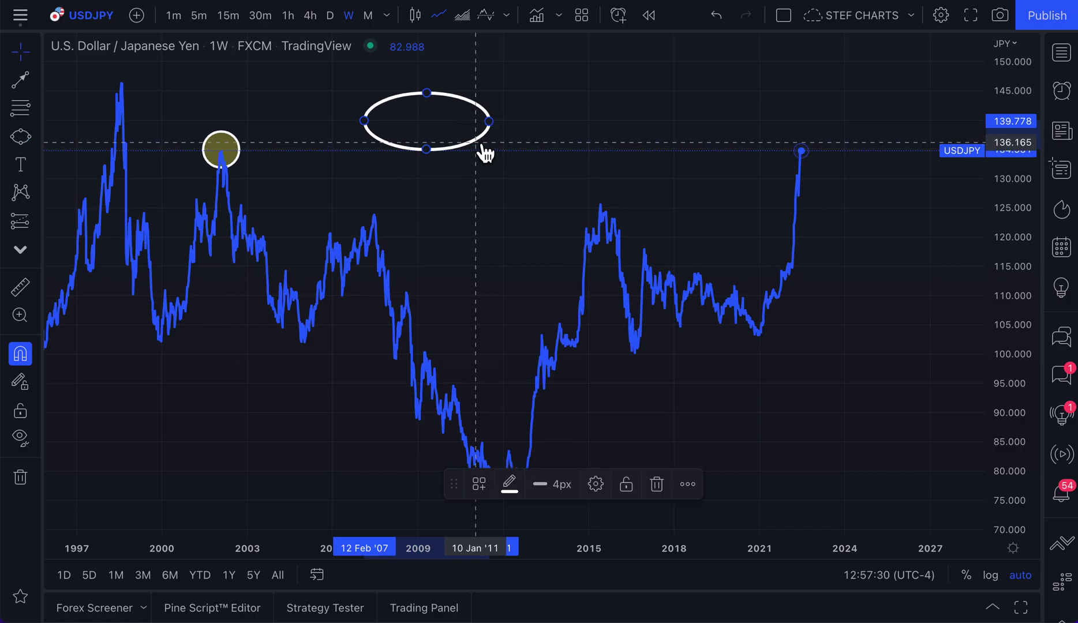
Give the ellipse a red border and a more opaque blue background fill.
double_click(483, 147)
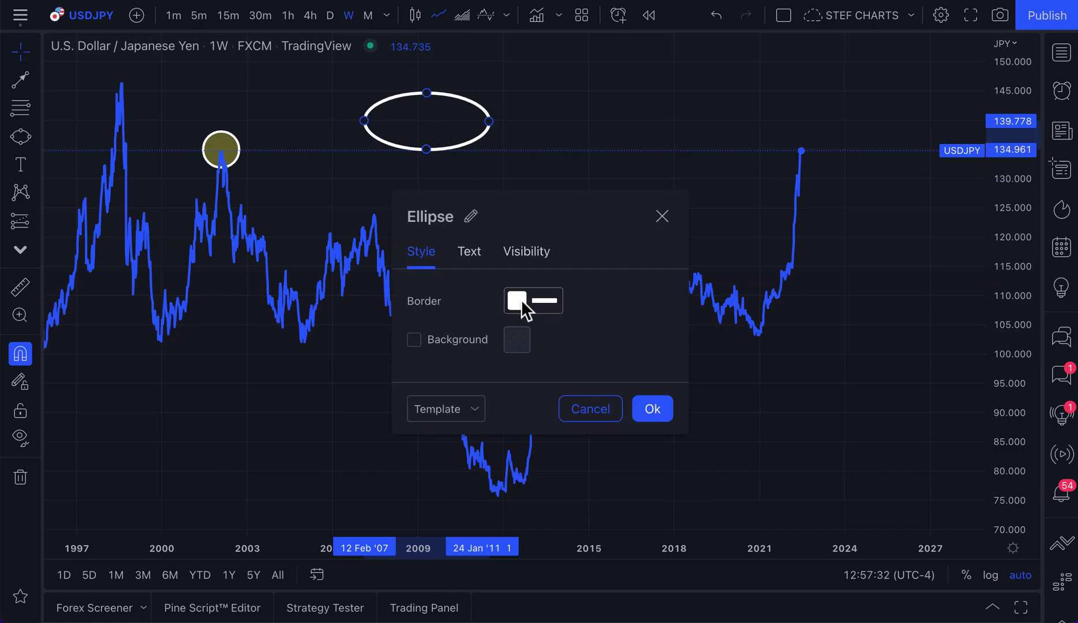
click(521, 300)
click(519, 349)
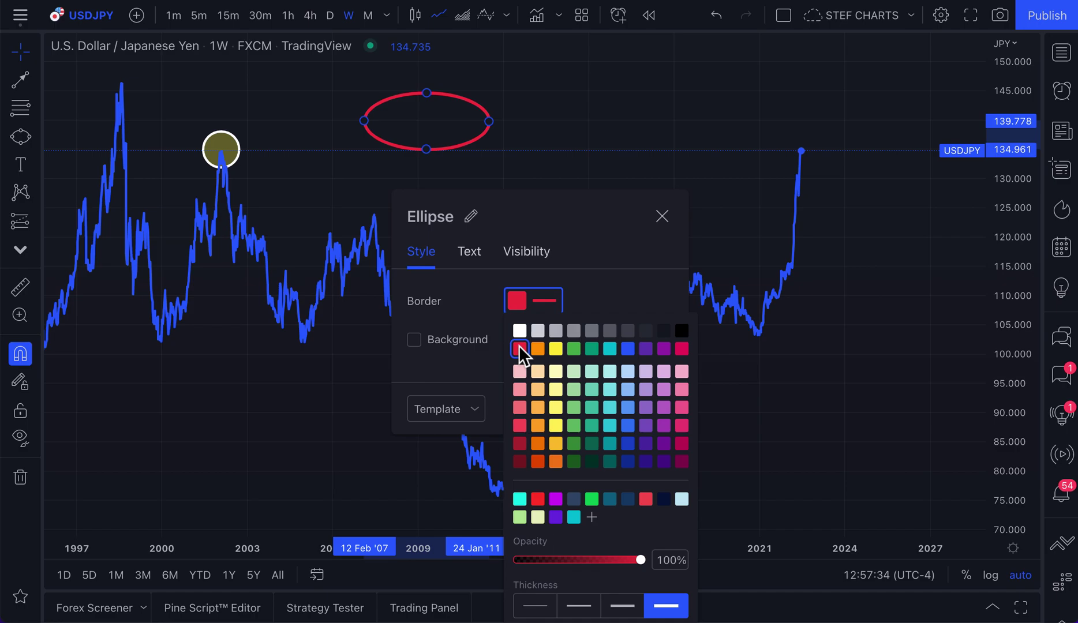
click(479, 339)
click(429, 339)
click(511, 352)
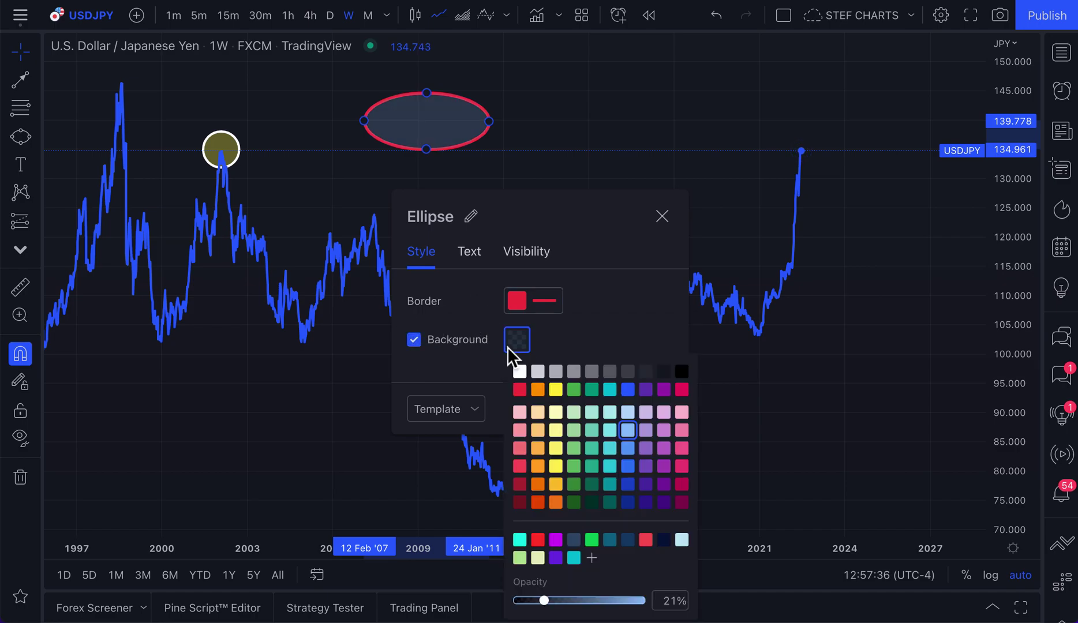
click(624, 392)
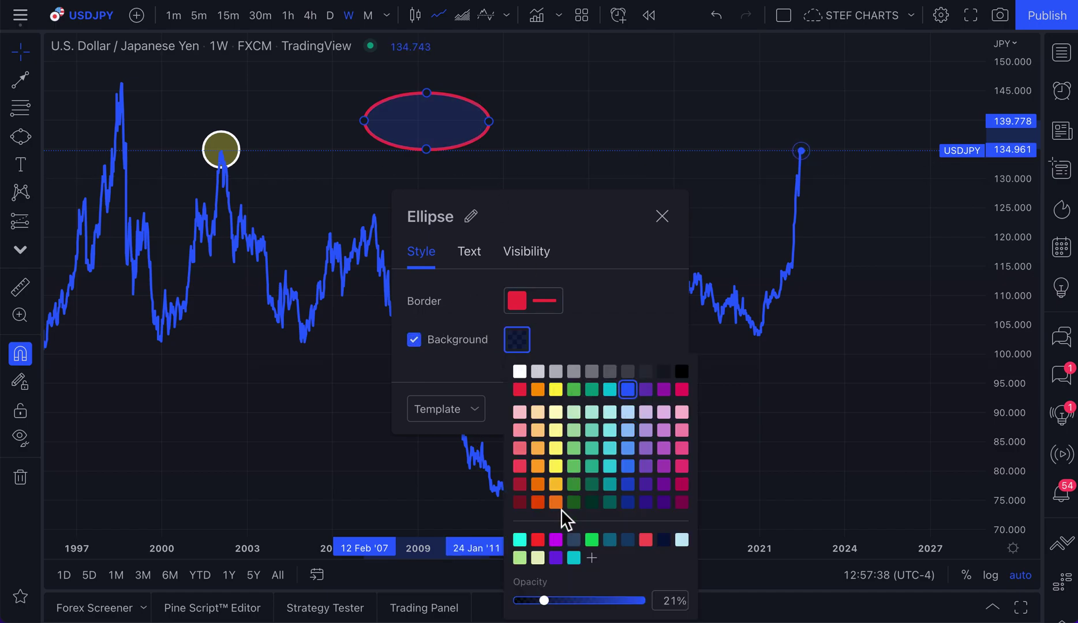
drag(545, 604, 630, 603)
Close the ellipse settings and delete the ellipse from the chart.
click(662, 216)
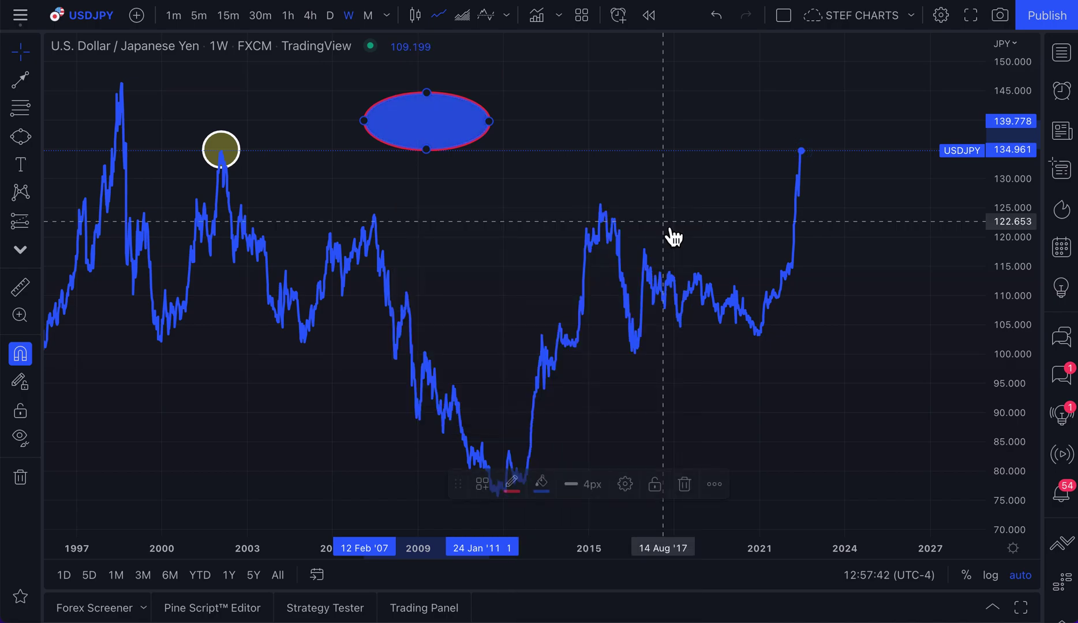
click(480, 146)
key(Delete)
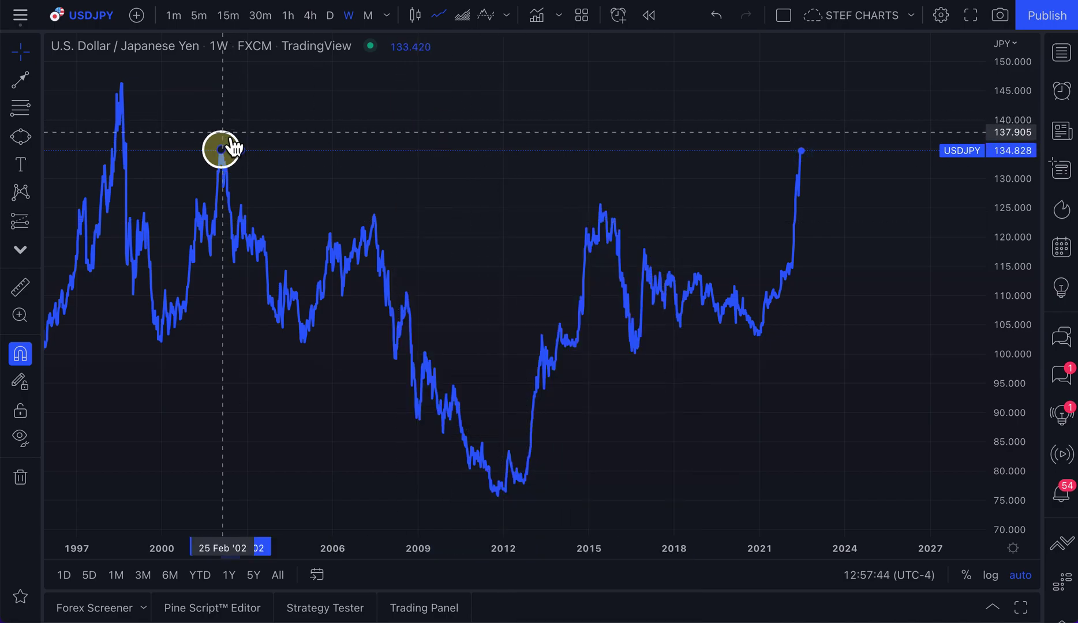
Draw a fresh, larger circle centred on the 2002 peak near 132.
click(40, 137)
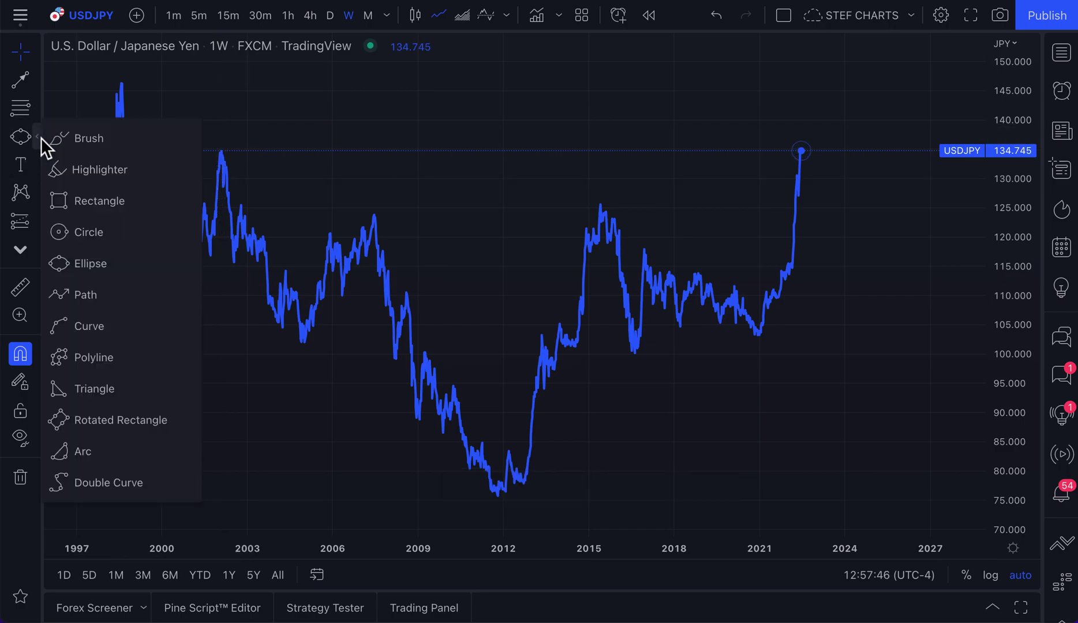
click(101, 232)
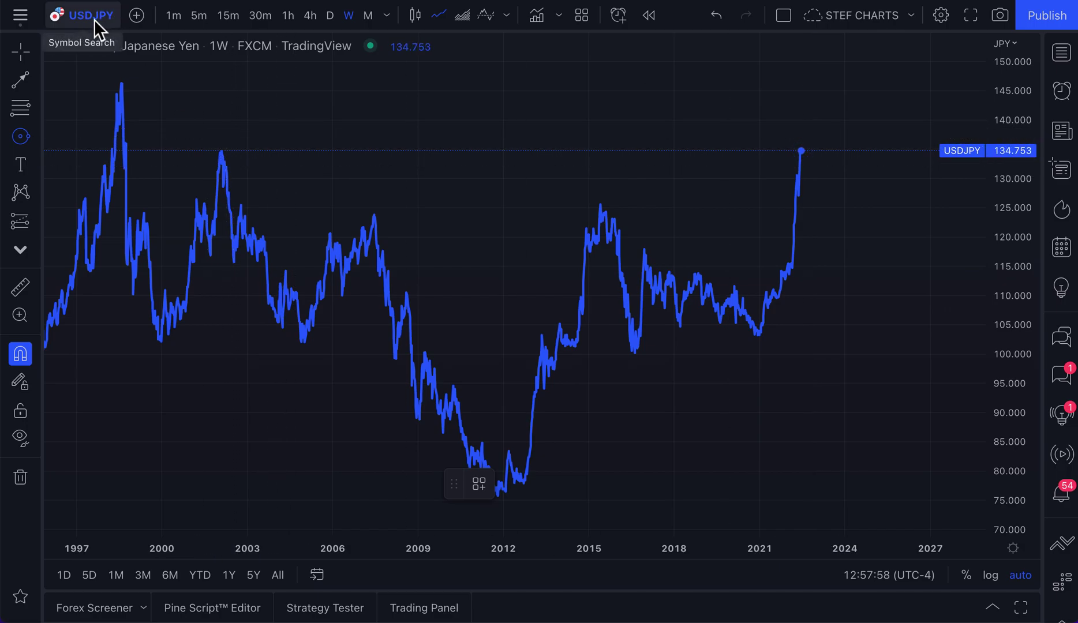
click(226, 156)
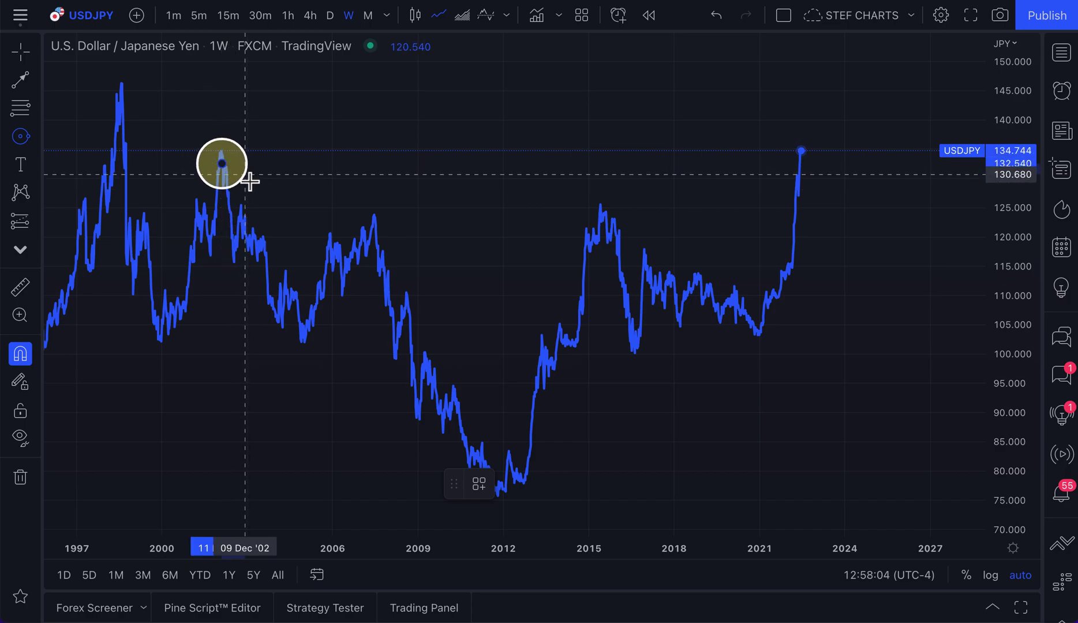
click(245, 174)
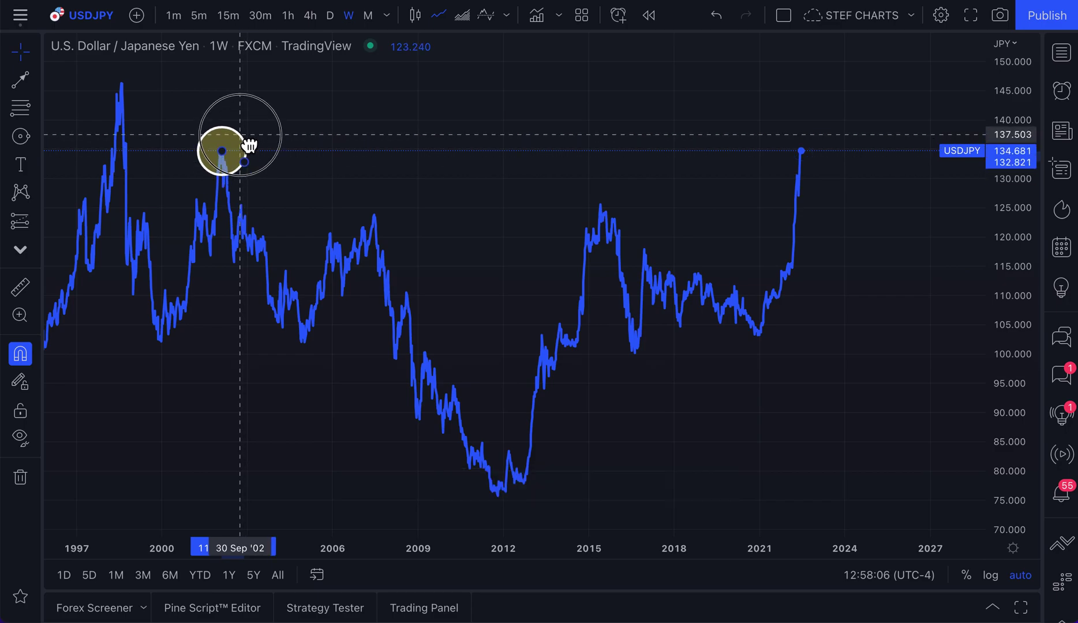
Set the new circle's background fill to teal at 23% opacity.
double_click(247, 148)
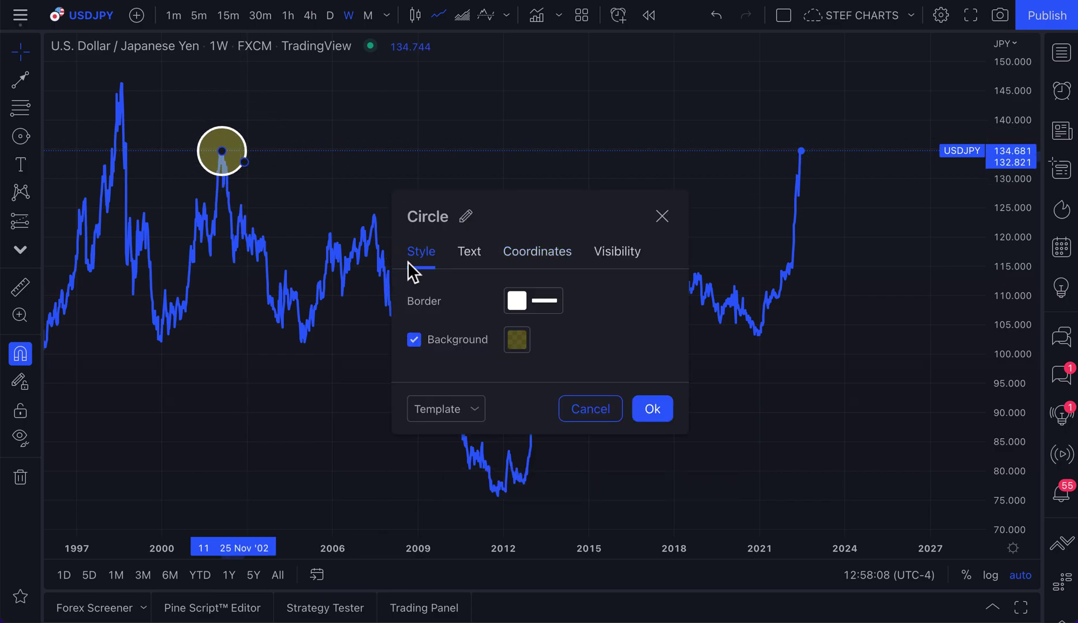
click(520, 336)
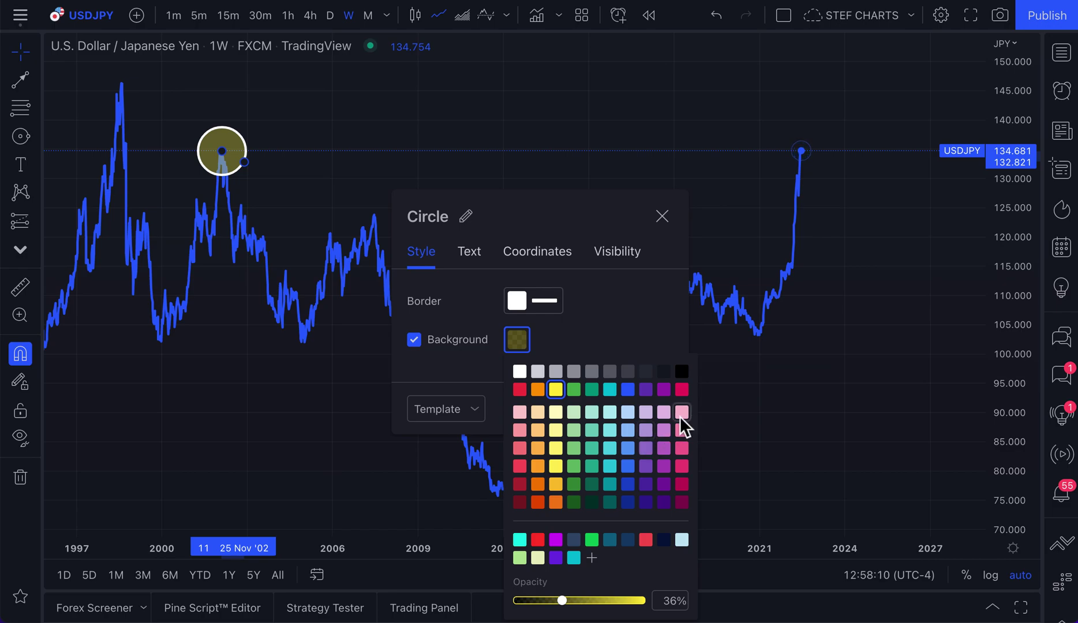
click(612, 452)
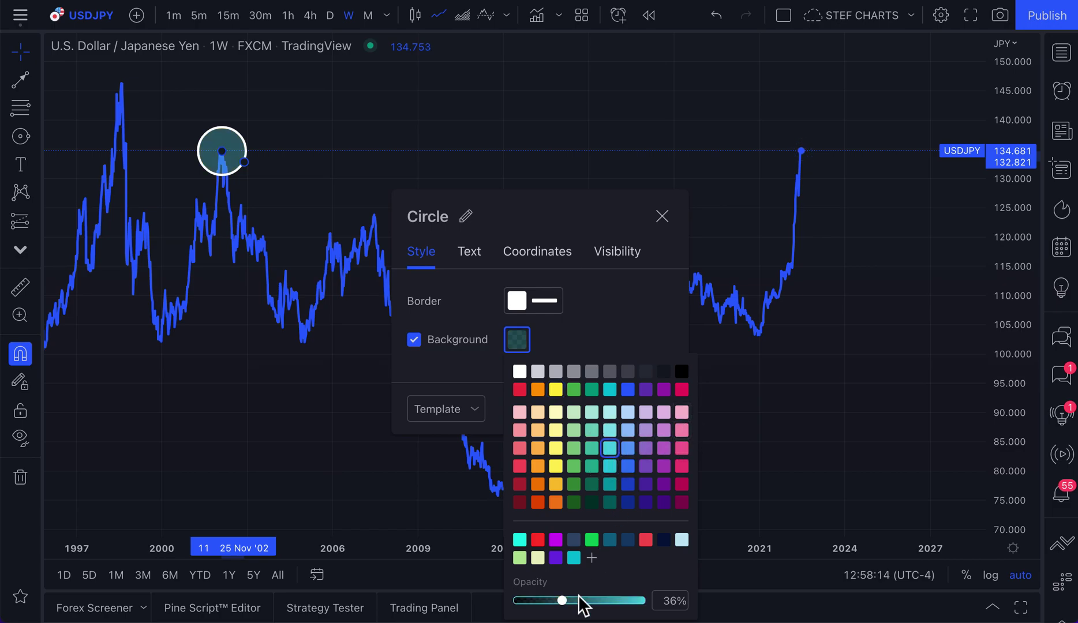
mouse_move(563, 601)
mouse_down()
mouse_move(538, 602)
mouse_move(548, 602)
mouse_up()
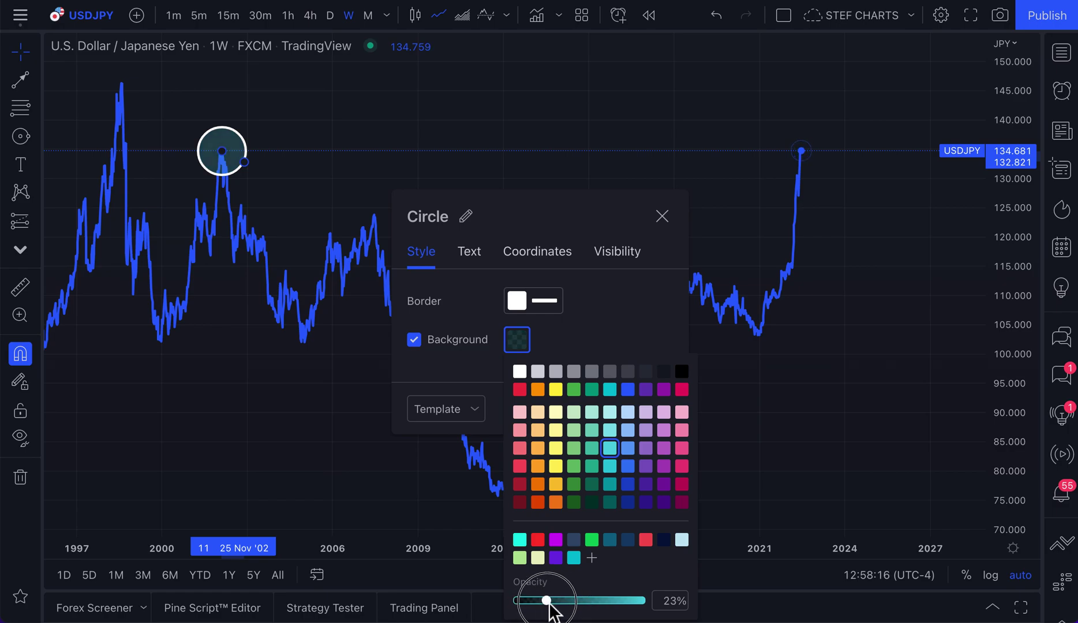
Set the circle's white border to the second-thinnest thickness.
click(554, 306)
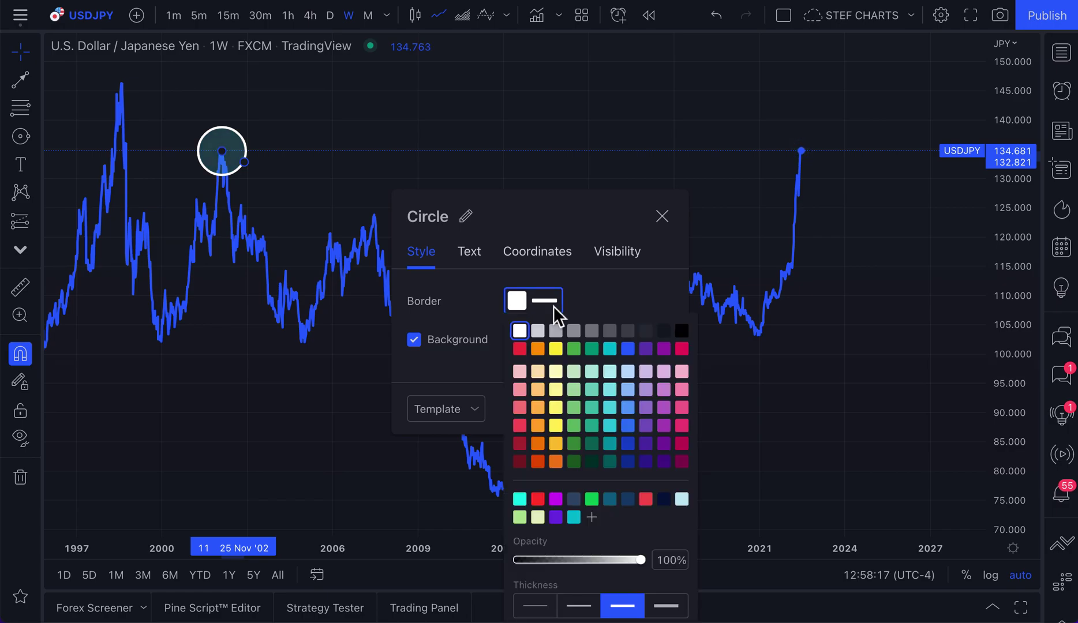
click(577, 606)
click(546, 611)
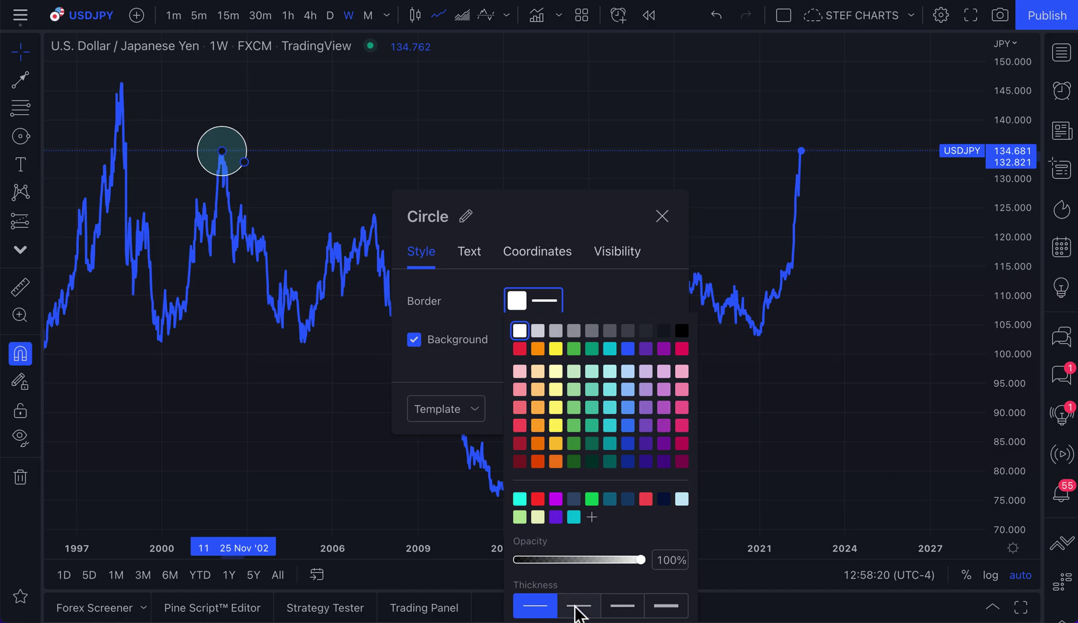
click(578, 611)
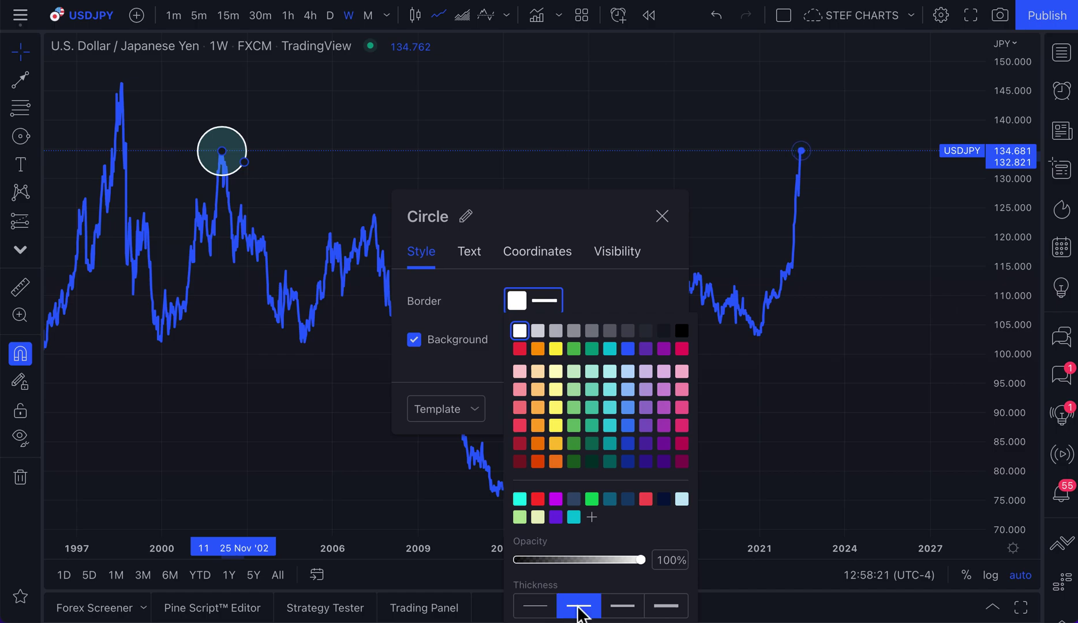
click(602, 281)
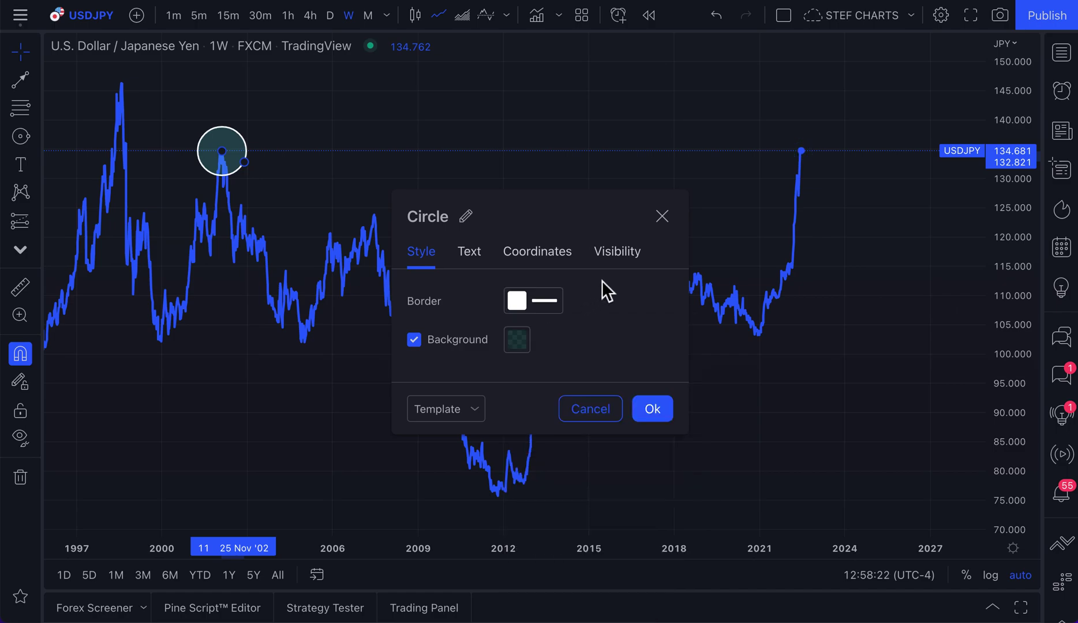
Label the circle '2002' in bold white text at size 16 and apply the settings.
click(469, 259)
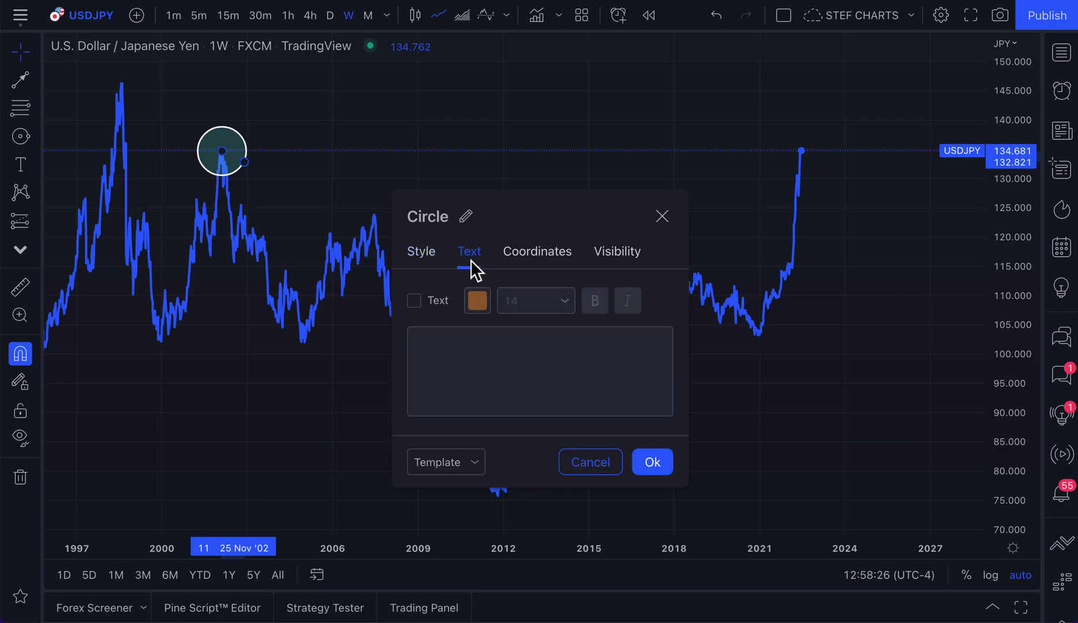
click(416, 301)
click(478, 301)
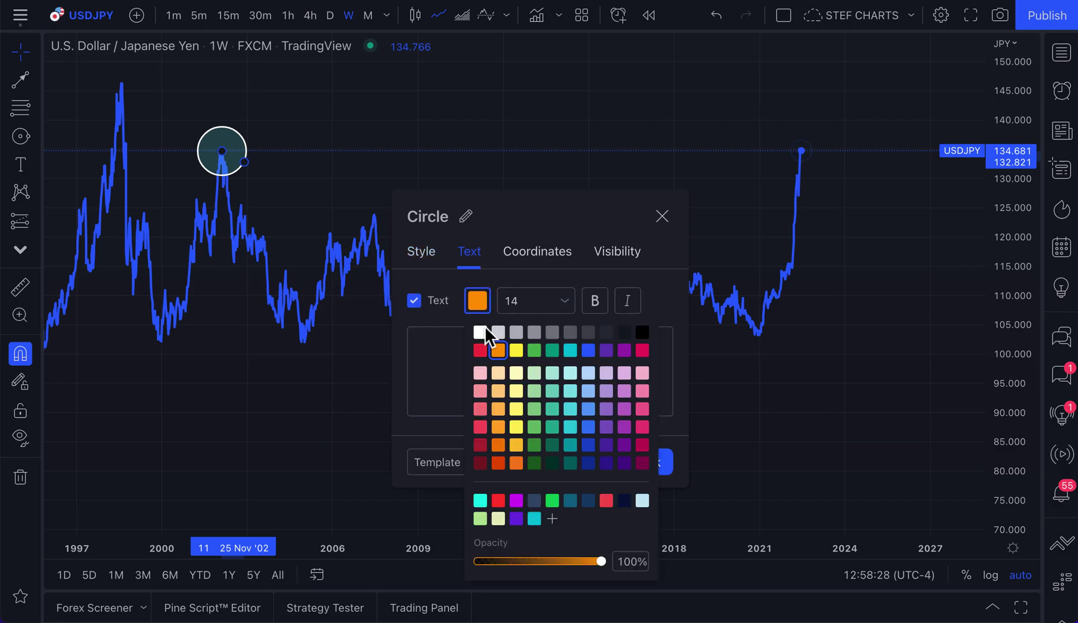
click(480, 332)
click(439, 365)
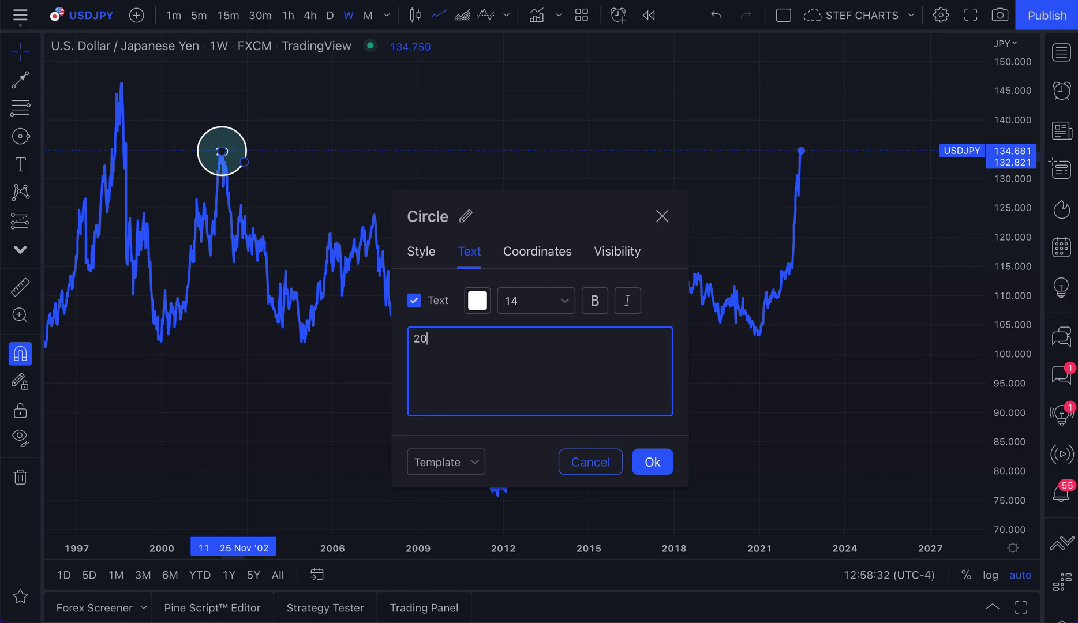
click(602, 309)
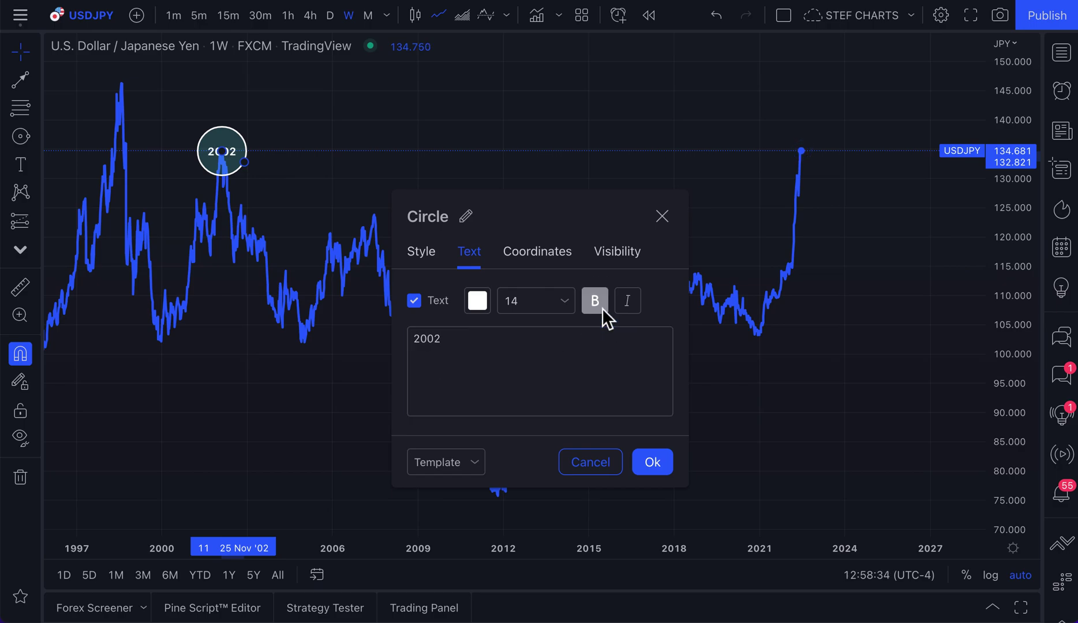
click(549, 305)
click(532, 430)
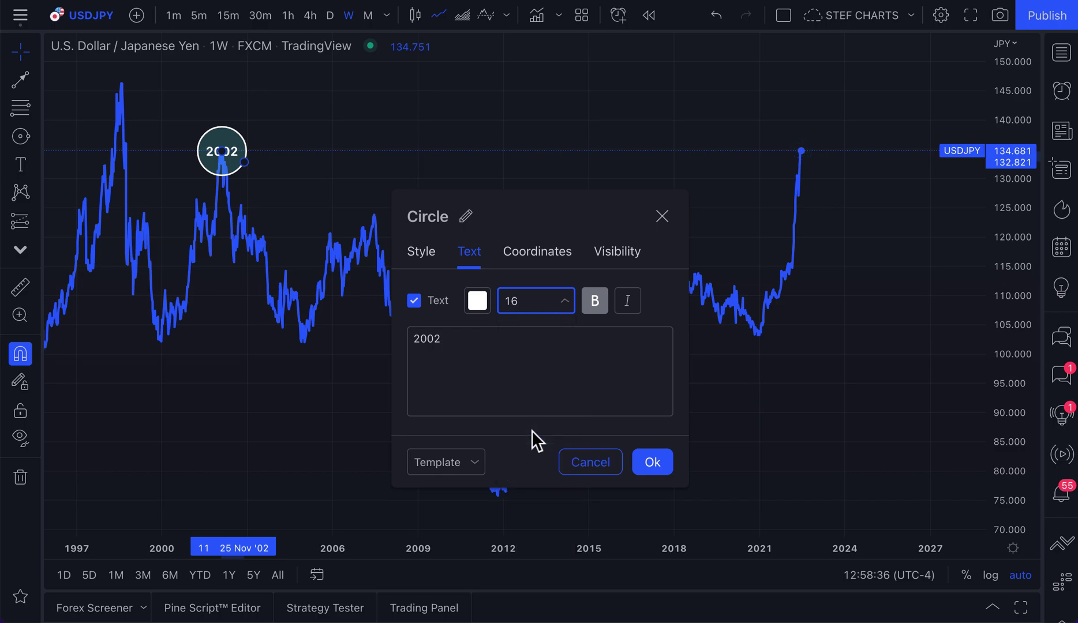
click(645, 462)
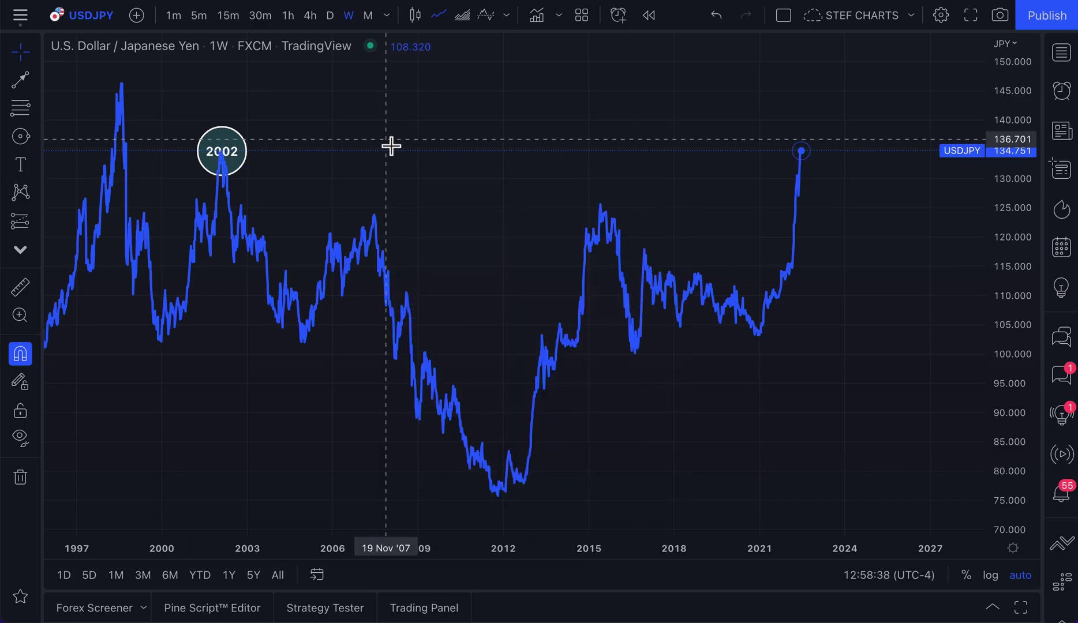
Move the 2002 circle slightly upward to rest just above the peak, then deselect it.
click(241, 141)
click(241, 136)
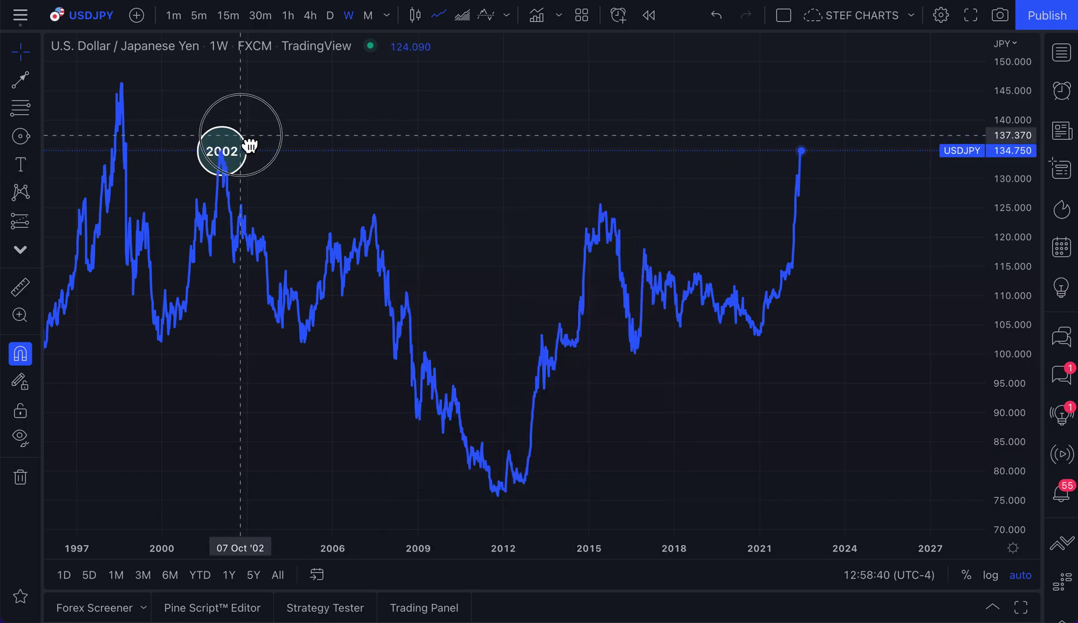
mouse_move(240, 140)
mouse_down()
mouse_move(241, 123)
mouse_move(241, 132)
mouse_up()
click(323, 135)
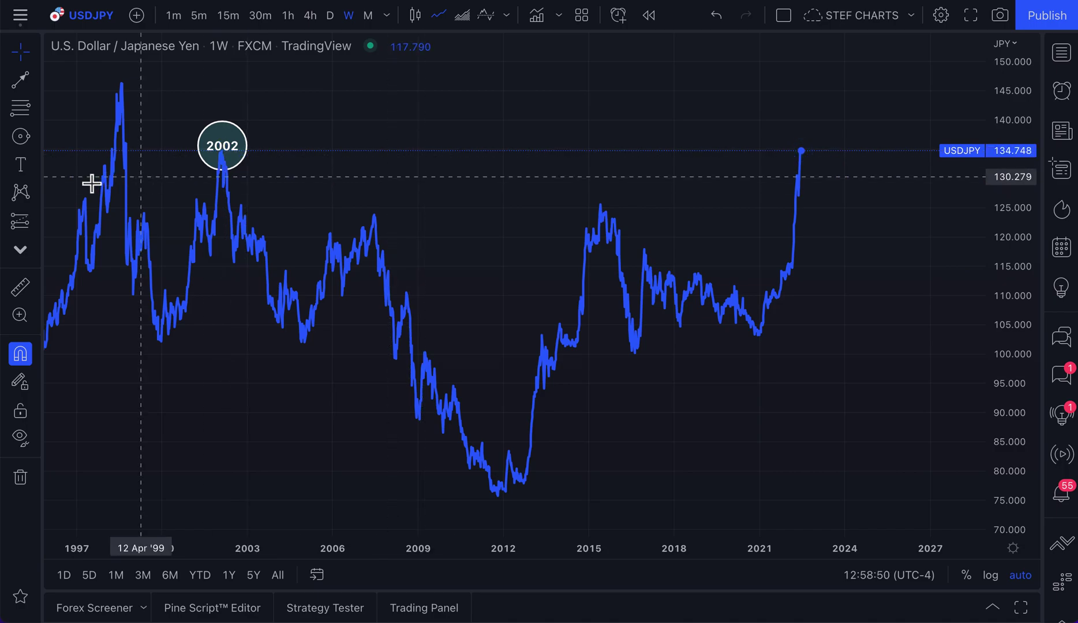
Draw a new small circle in the empty future area near 147.
click(38, 138)
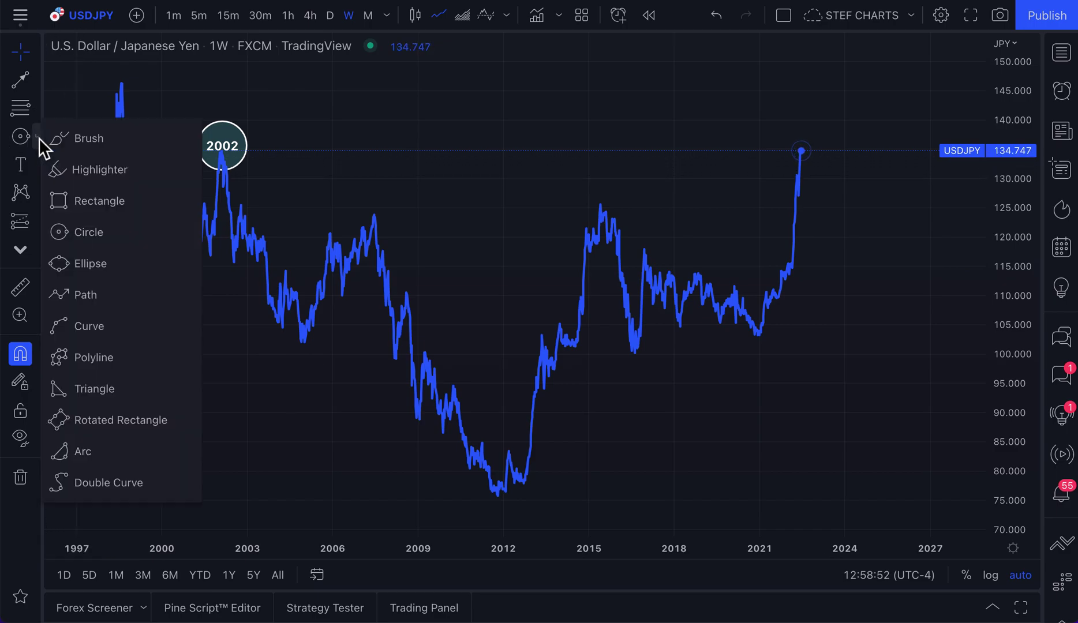
click(86, 234)
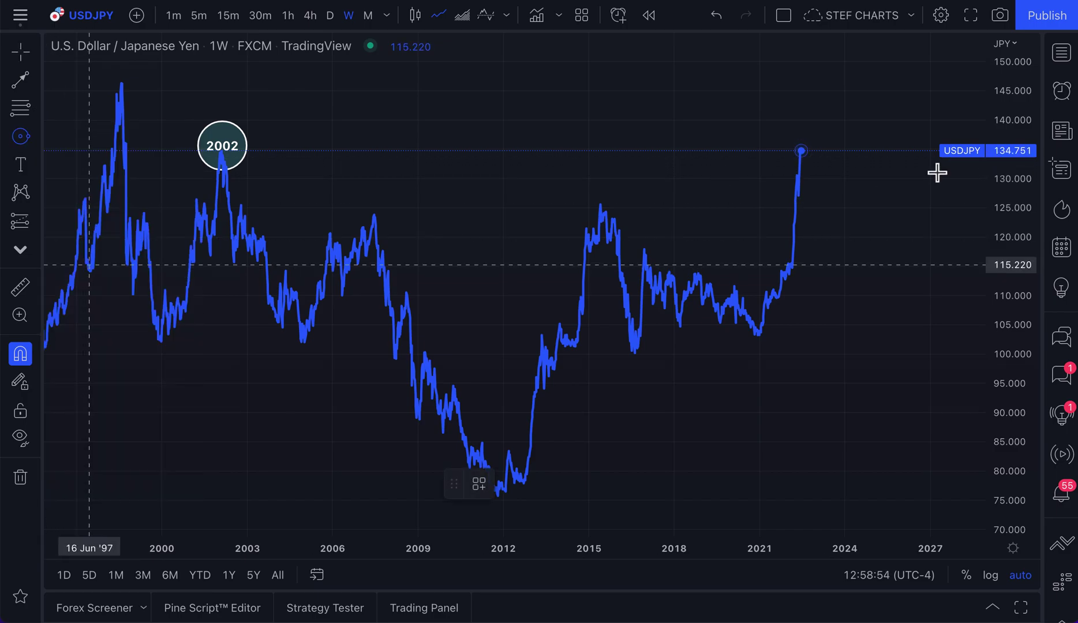
click(852, 74)
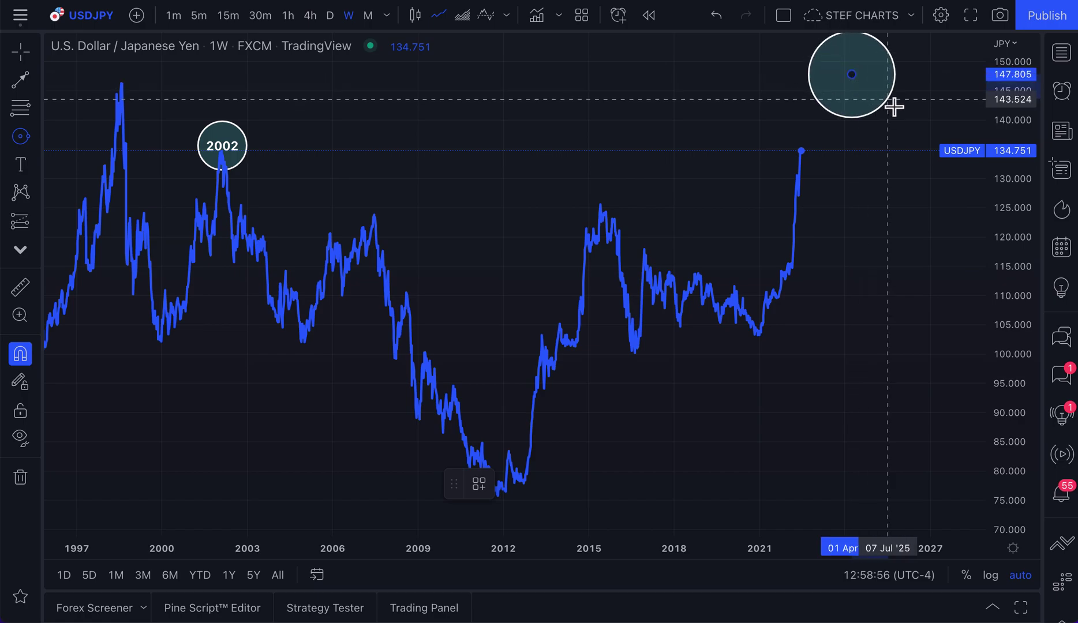
click(872, 93)
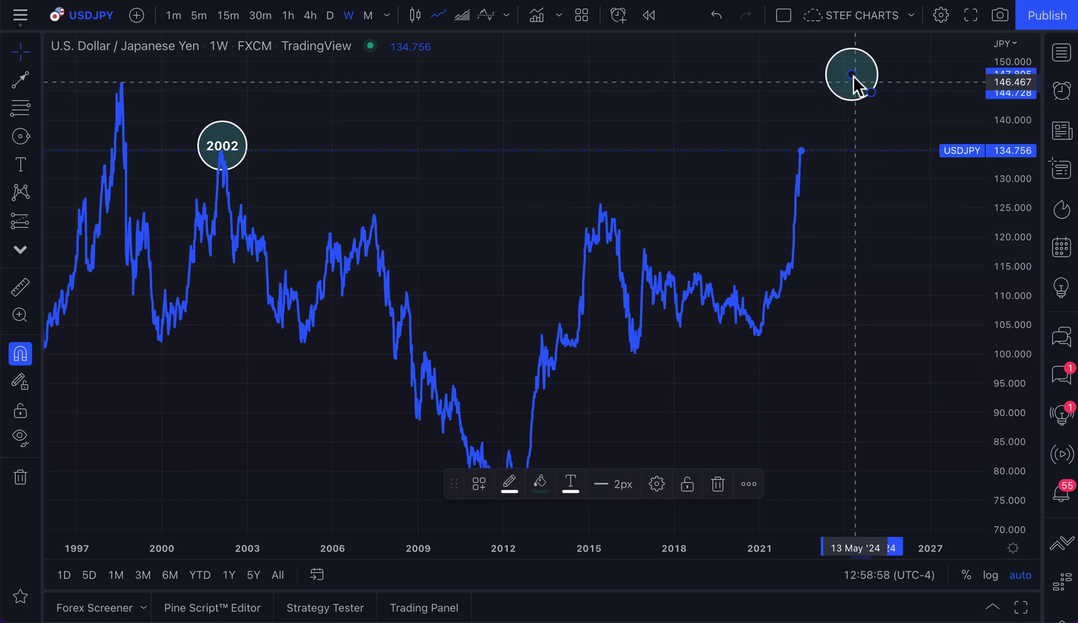
Label it 'Best case price target' at size 12 and copy it down to about 133.
double_click(853, 83)
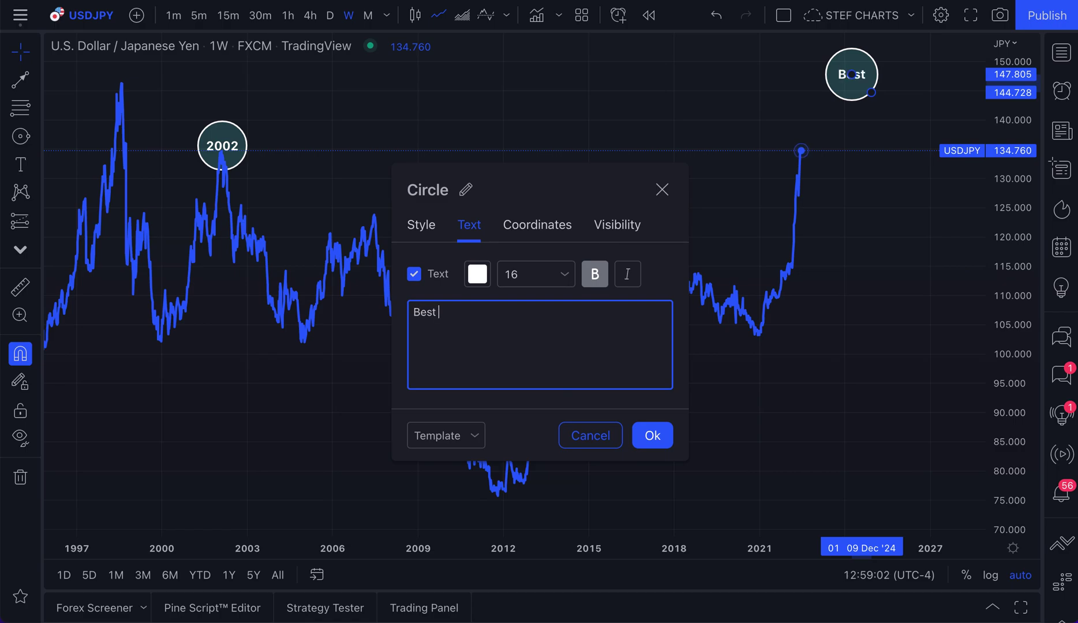
click(559, 281)
click(530, 354)
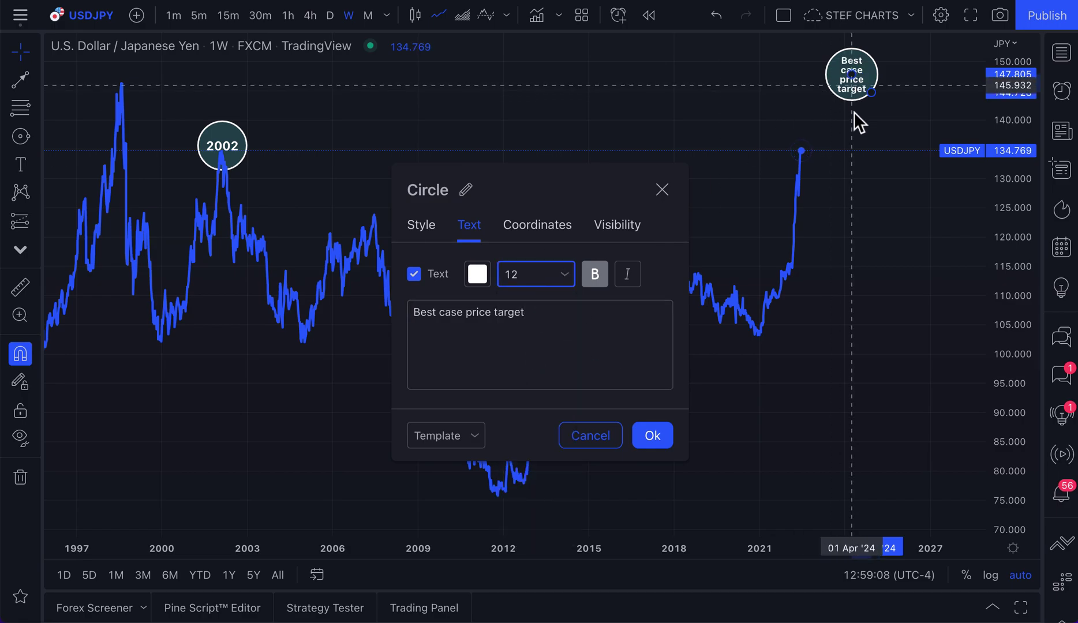
click(652, 435)
drag(859, 99, 888, 172)
Change the copied circle's label to 'Medium case price target'.
double_click(889, 172)
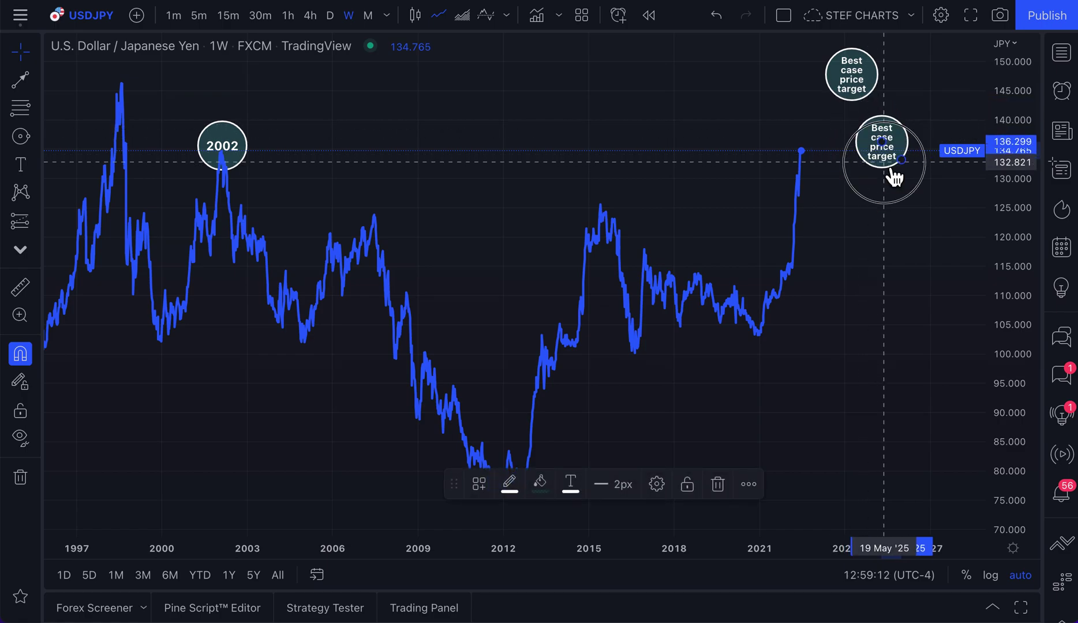
double_click(427, 313)
text(Medium case price target)
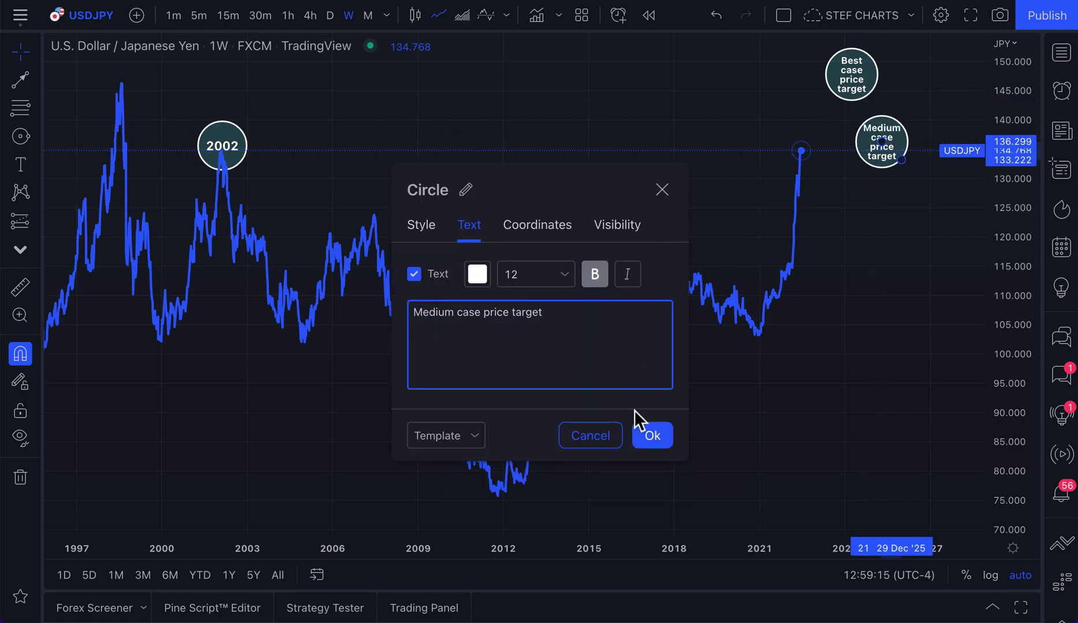
click(642, 434)
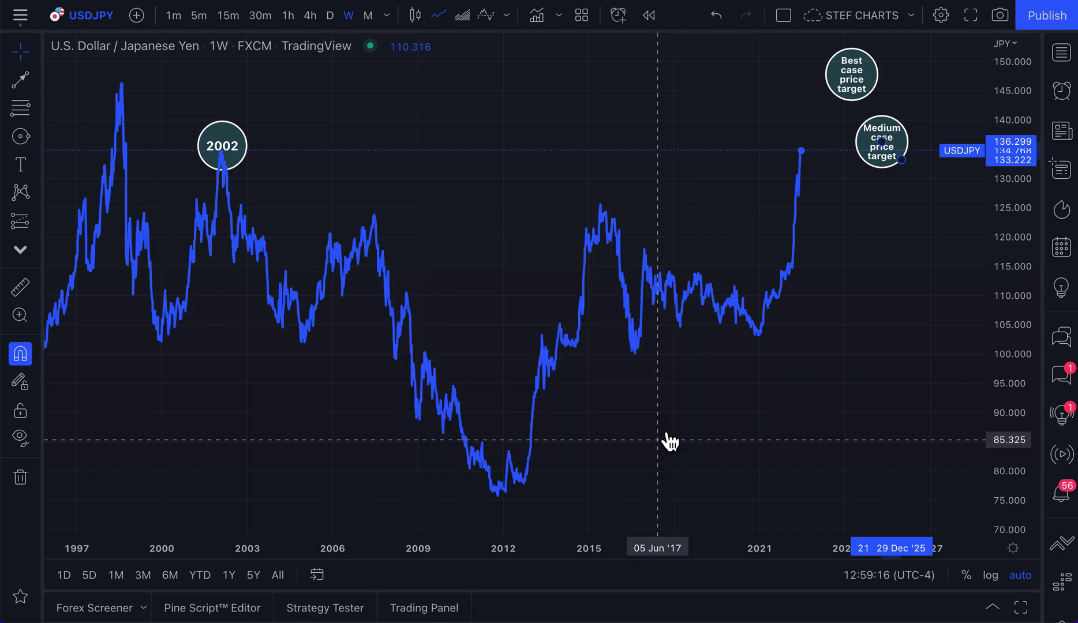
Copy it down to about 122, relabel it 'Worst case price target', and select all three circles.
click(892, 151)
drag(900, 165, 930, 243)
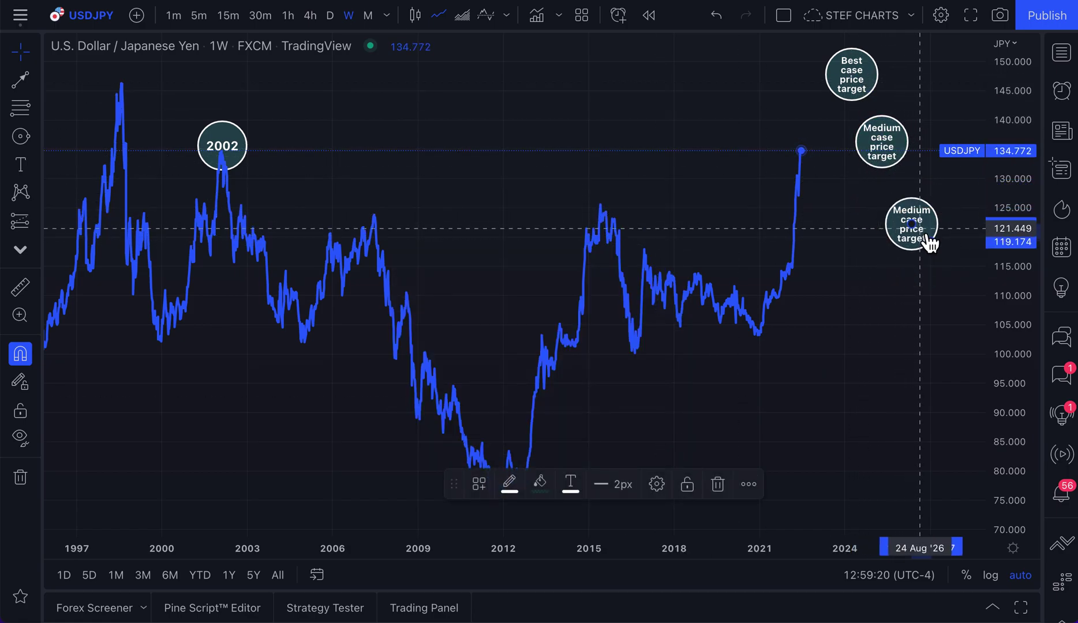
double_click(930, 244)
double_click(441, 314)
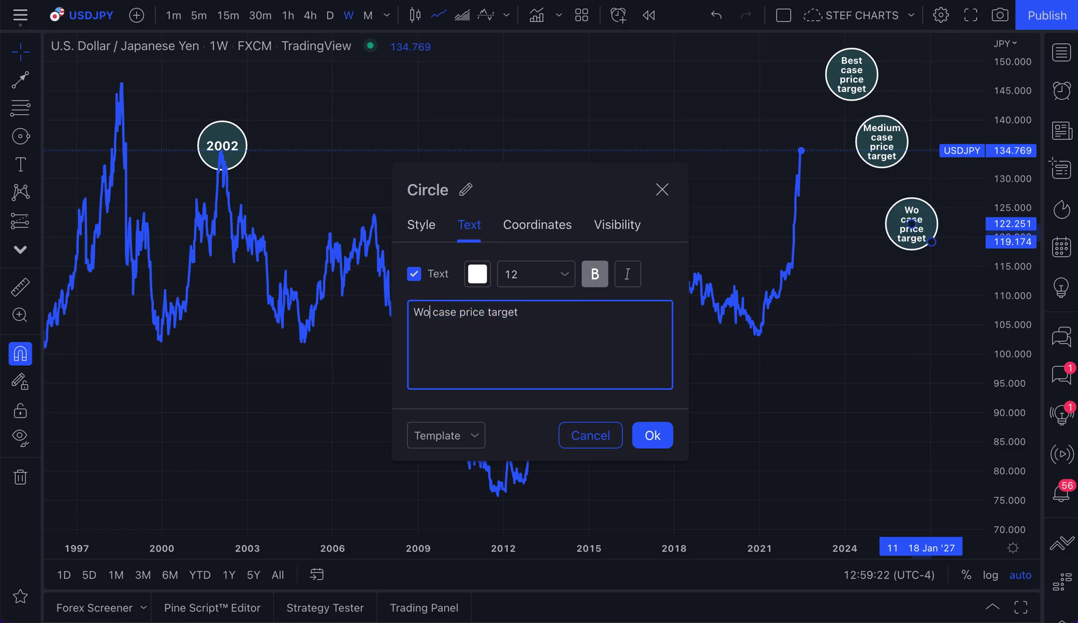
click(653, 435)
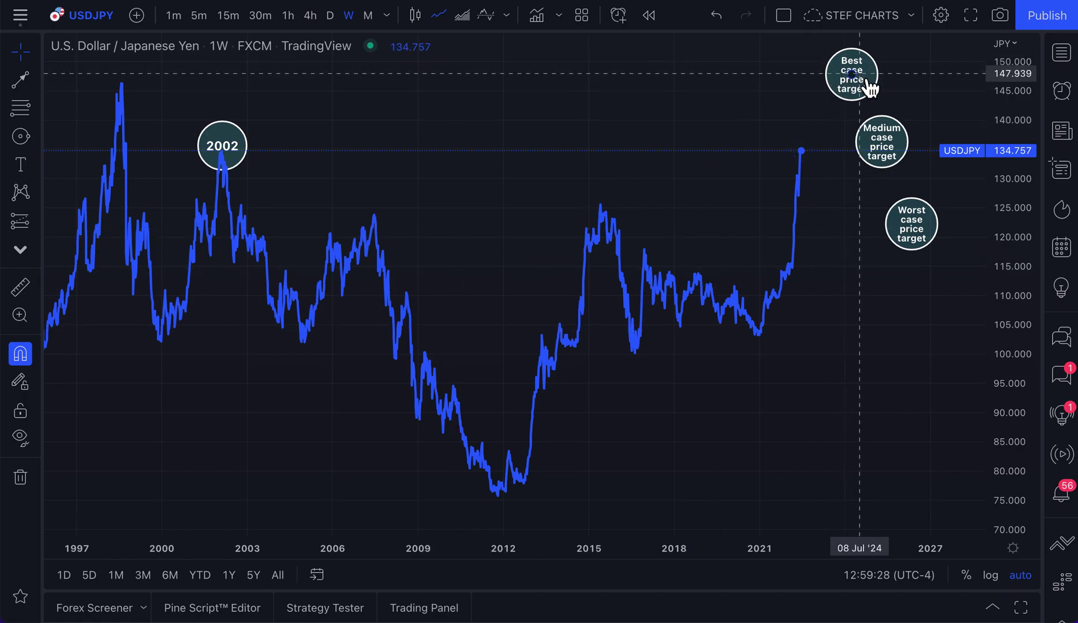
mouse_move(808, 68)
mouse_down()
mouse_move(894, 205)
mouse_move(955, 270)
mouse_up()
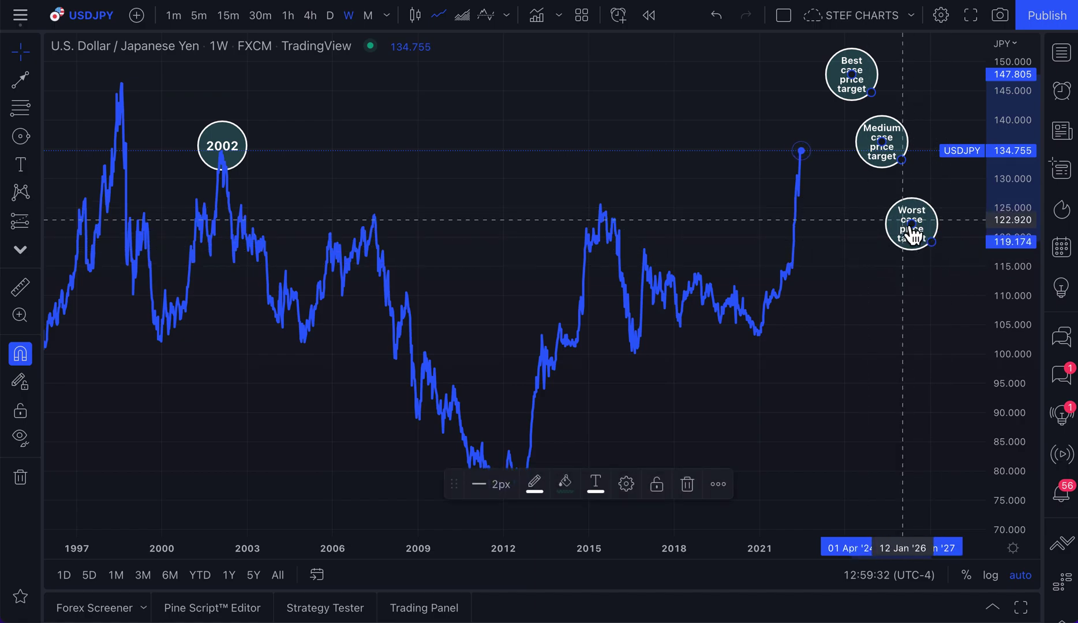
Delete the three price-target circles and nudge the 2002 circle slightly upward.
key(Delete)
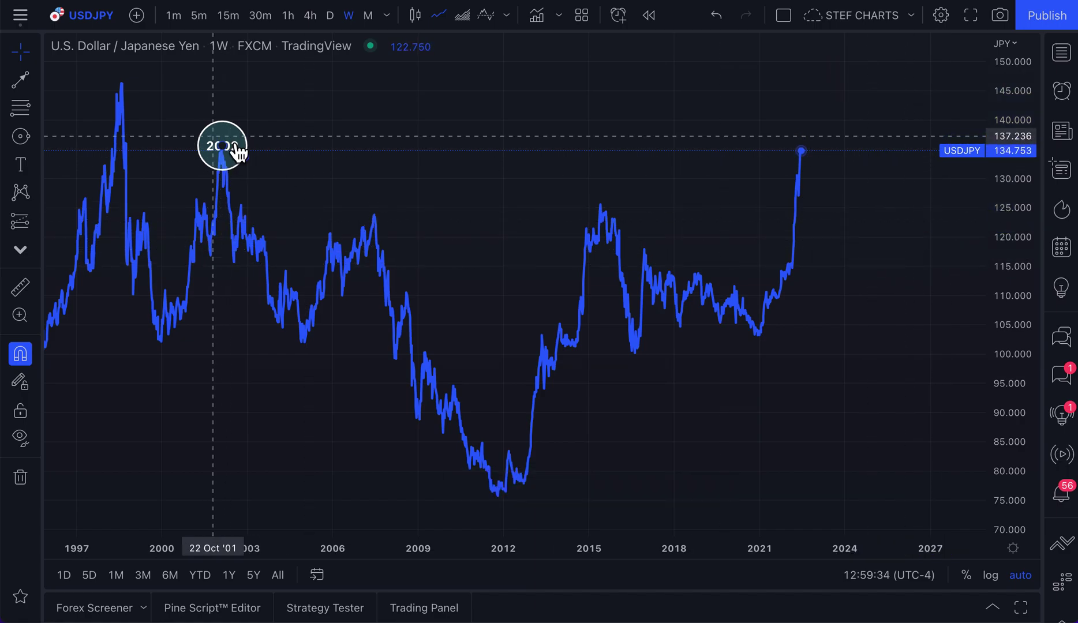
mouse_move(187, 111)
mouse_down()
mouse_move(300, 202)
mouse_move(260, 185)
mouse_up()
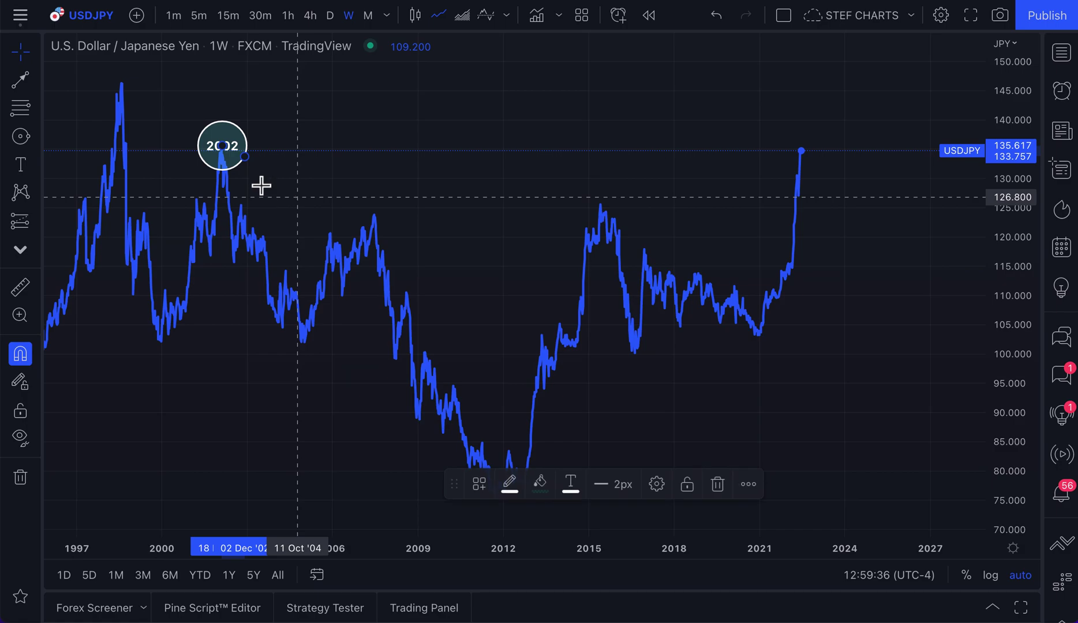
click(303, 163)
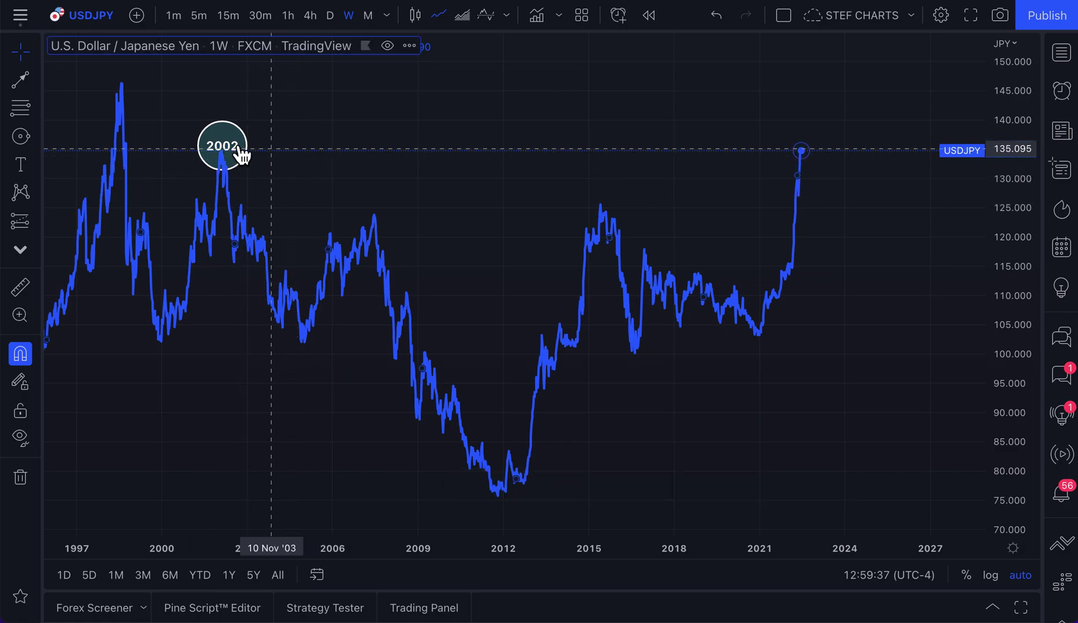
drag(247, 132, 238, 128)
click(282, 126)
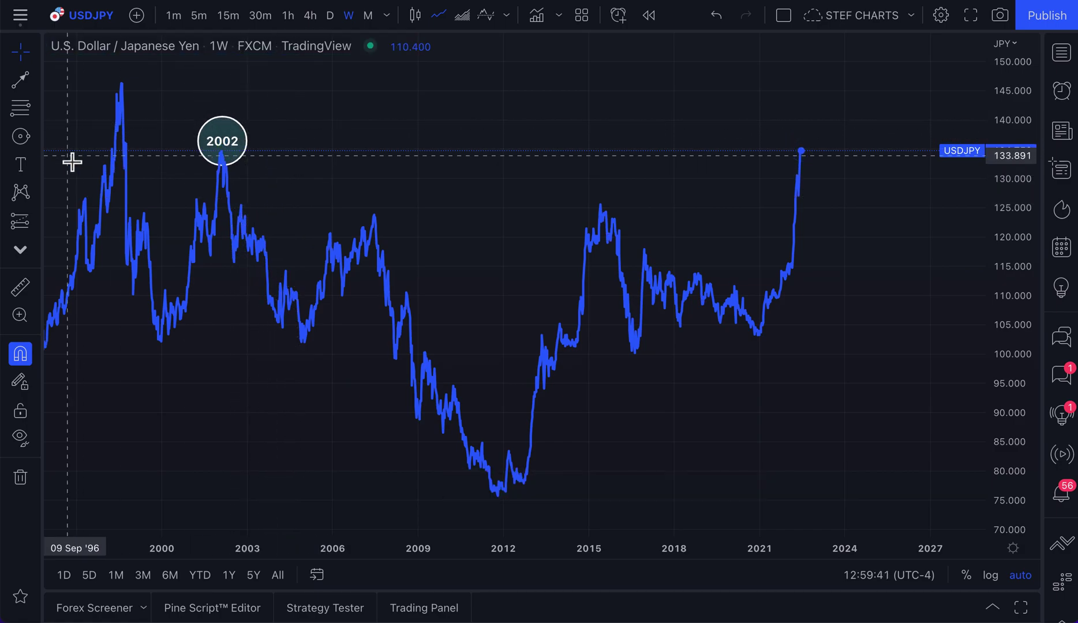
Draw an ellipse over the recent rally on the right of the chart.
click(41, 137)
click(117, 264)
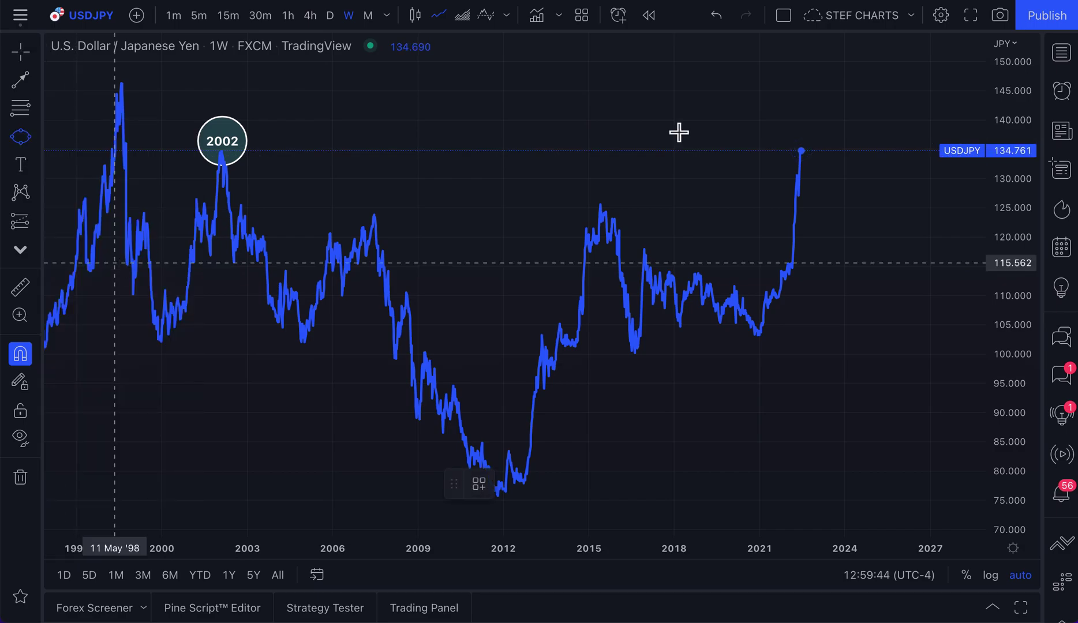
click(749, 127)
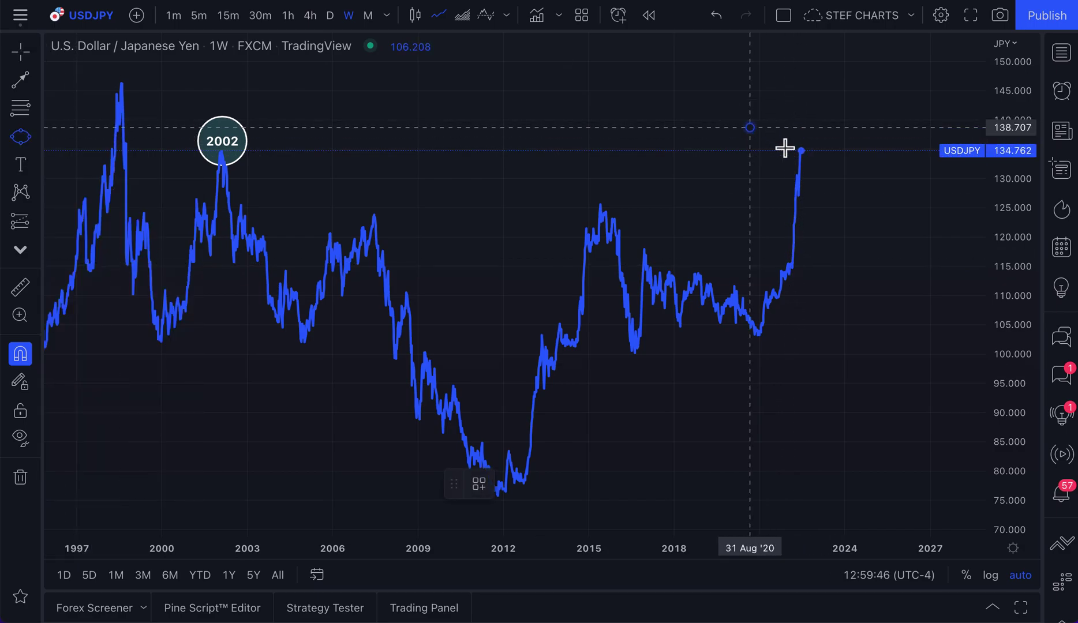
click(860, 178)
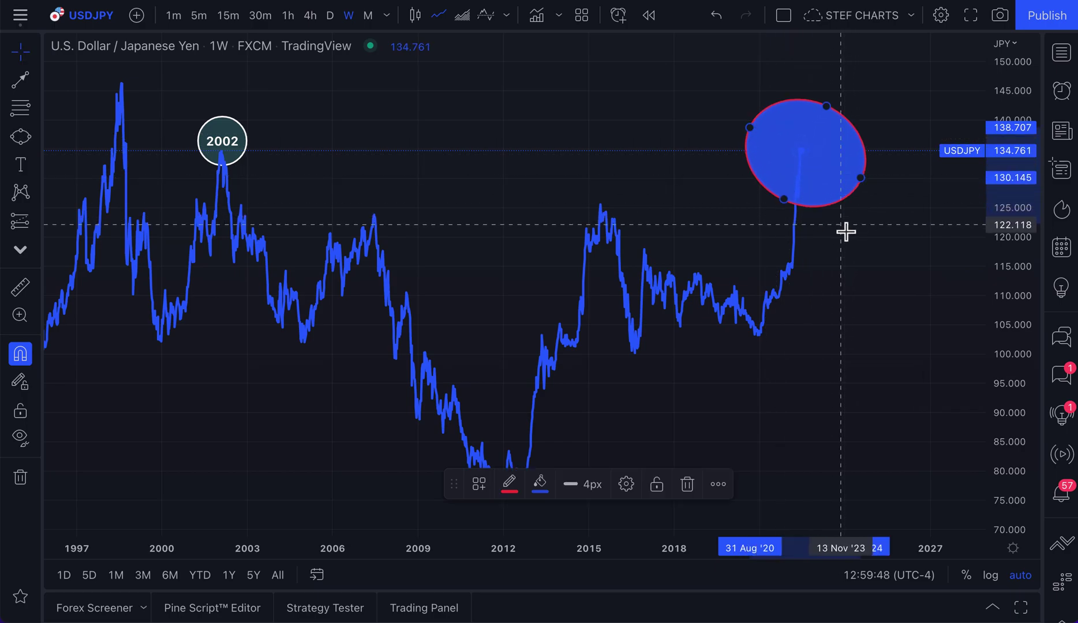
click(837, 217)
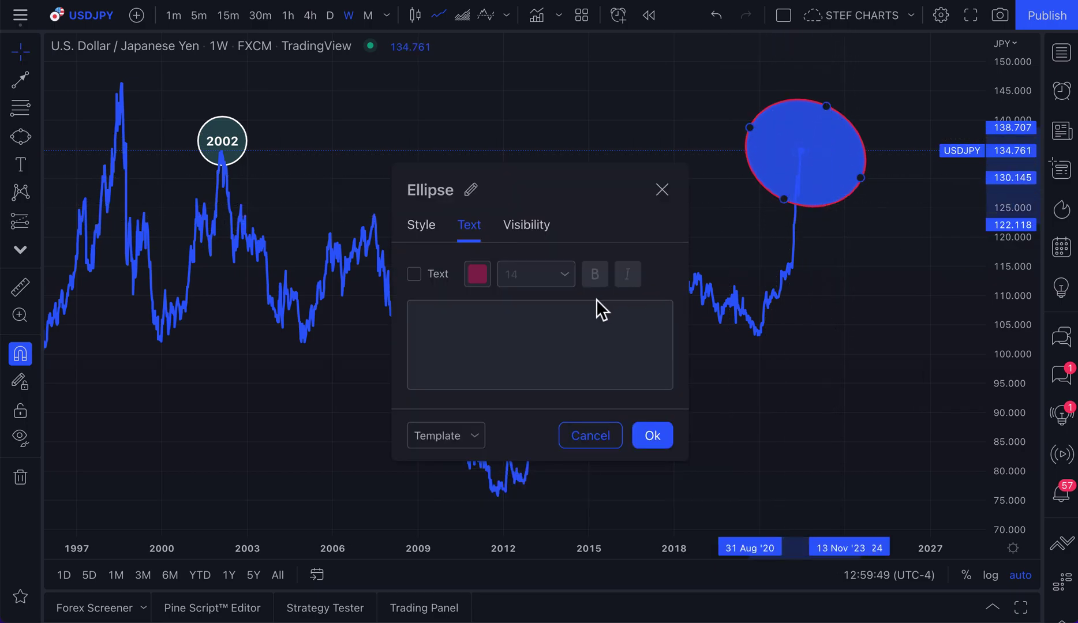
Label the ellipse 'This is a big ellipse!' in white text.
click(423, 277)
click(449, 329)
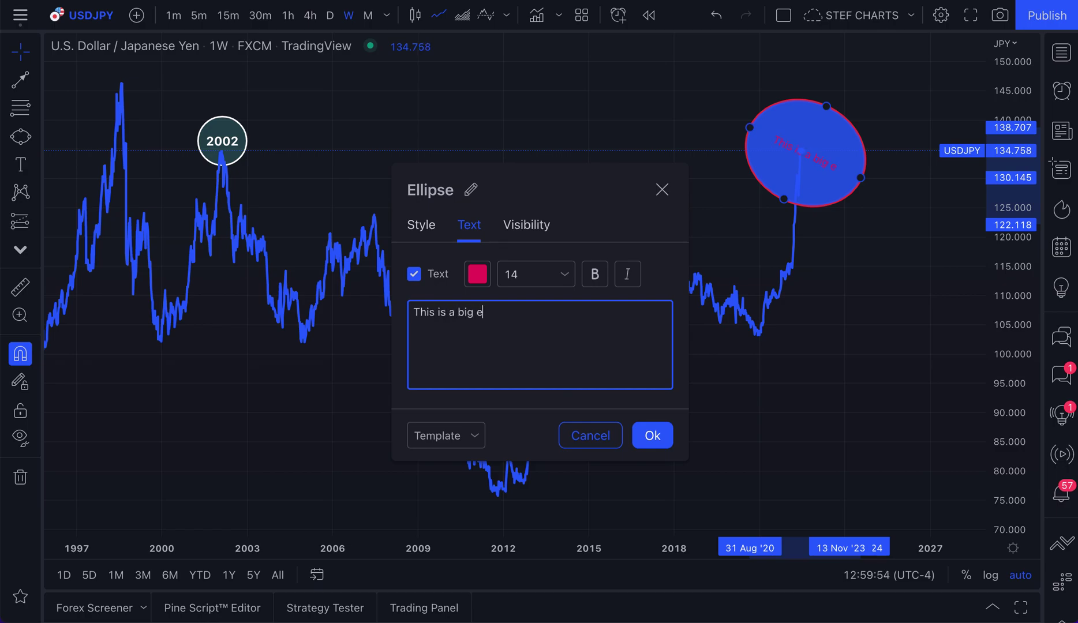
text(This is a big ellipse!)
click(484, 278)
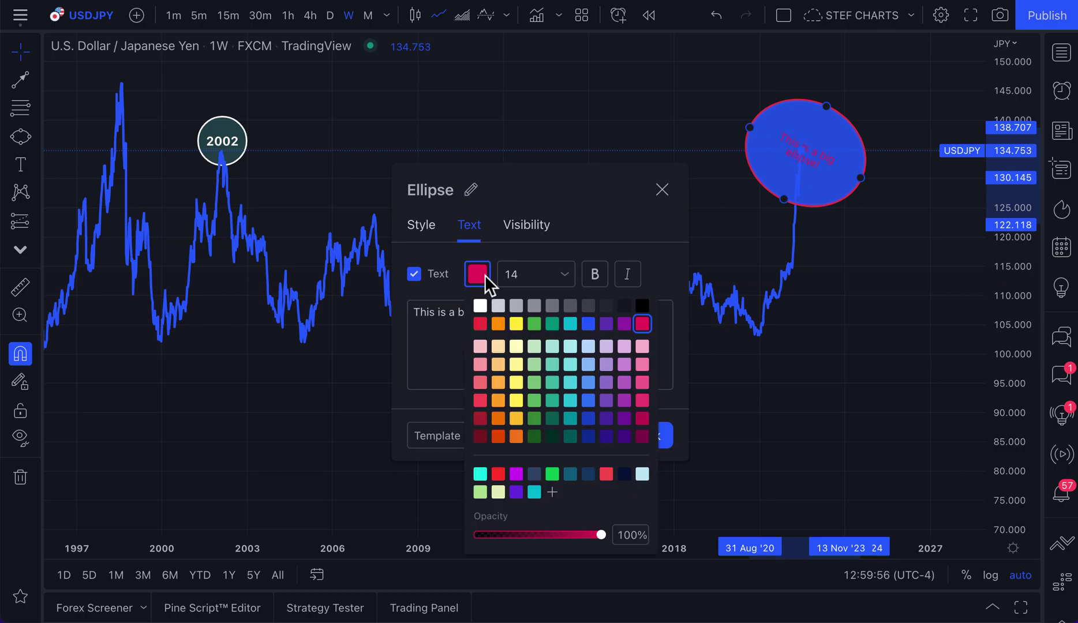
click(480, 306)
Make the ellipse label bold, italic and size 20, then confirm.
click(603, 272)
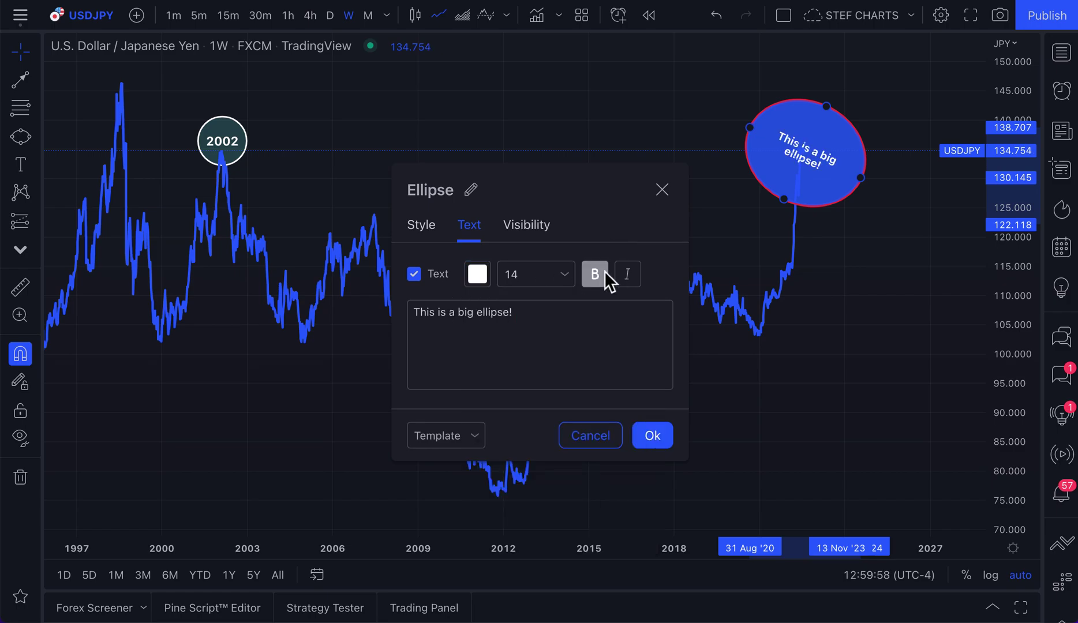
click(628, 276)
click(538, 276)
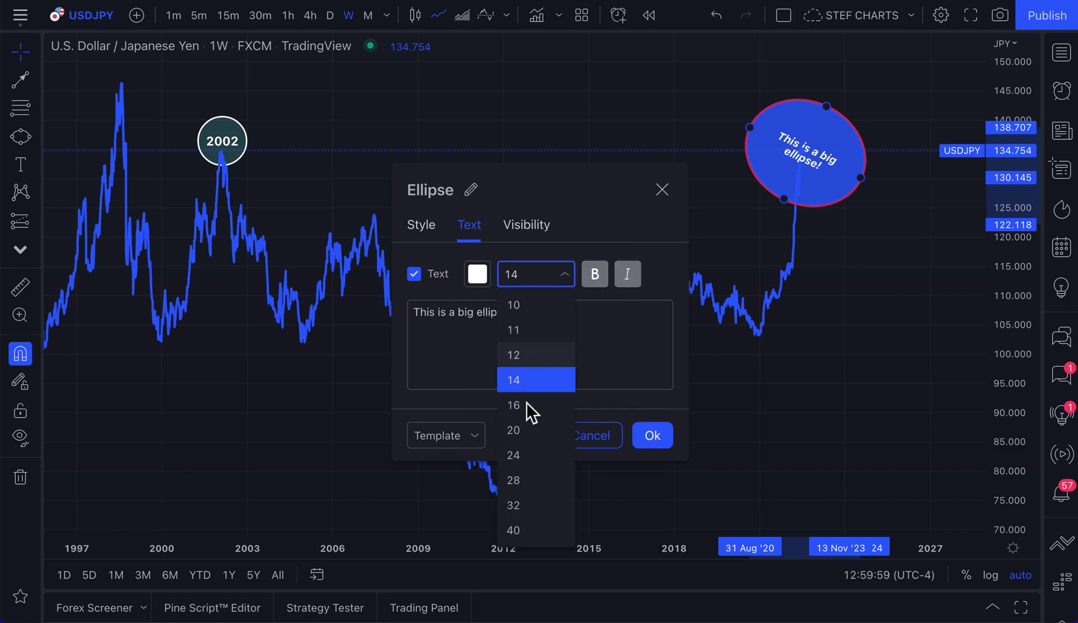
click(526, 436)
click(649, 442)
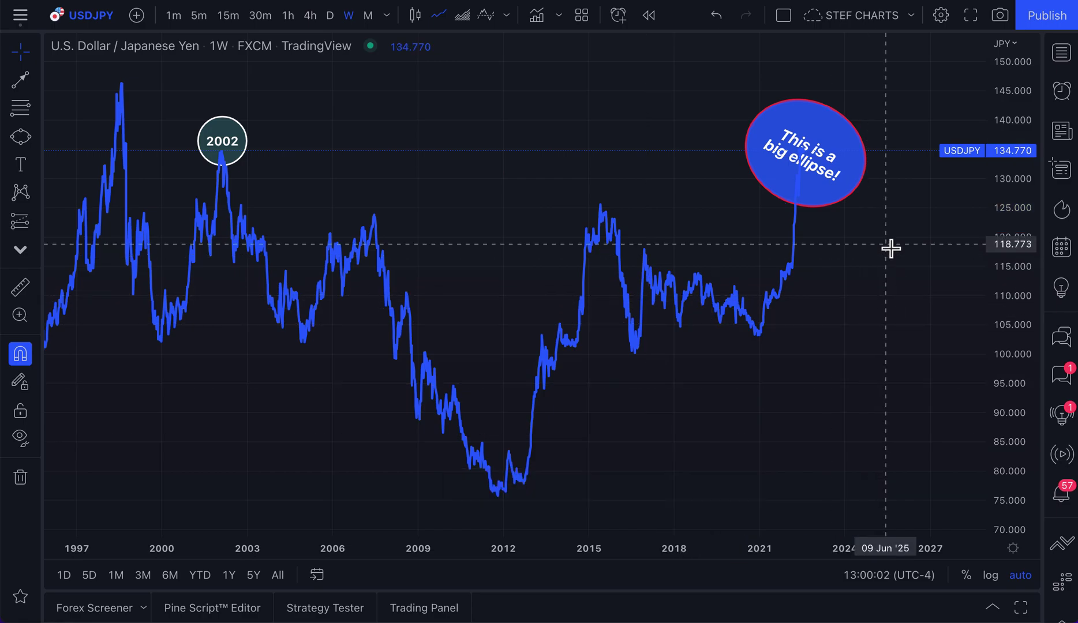
Move the labelled ellipse higher, just above the latest price.
click(836, 112)
drag(844, 118, 846, 103)
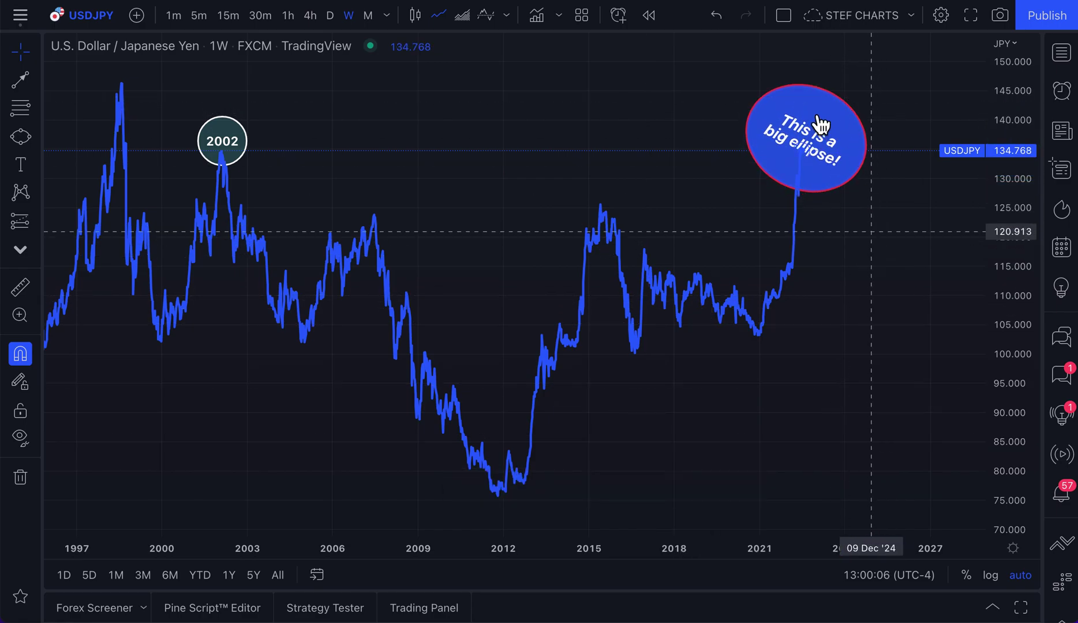
click(791, 127)
drag(797, 136, 805, 128)
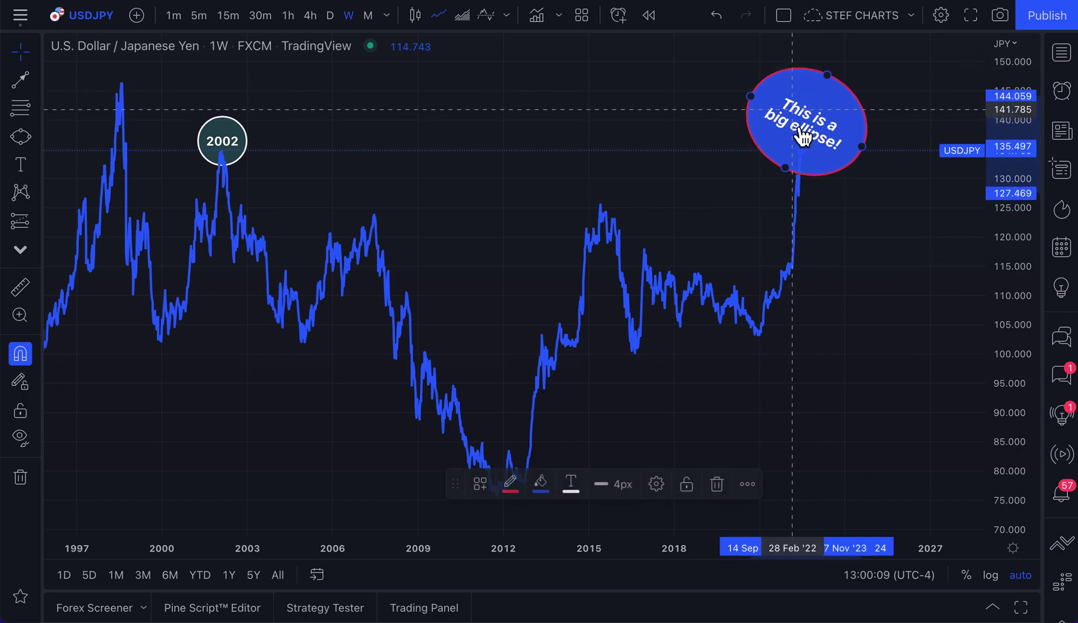
click(854, 225)
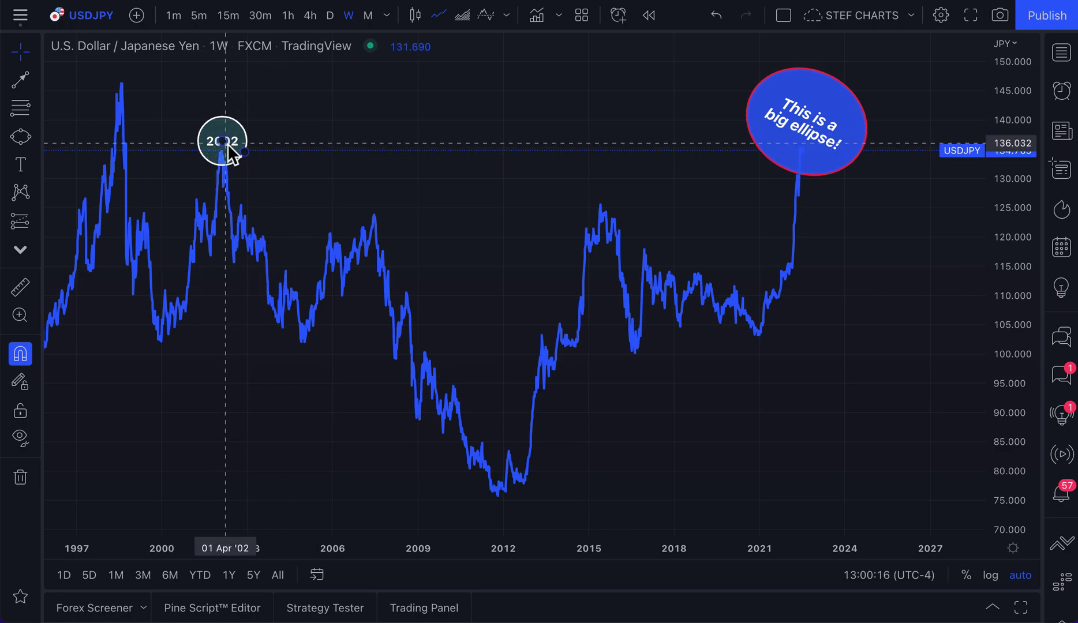
Reshape the ellipse into a flatter, tilted oval.
drag(861, 148, 863, 91)
drag(810, 150, 810, 143)
click(844, 181)
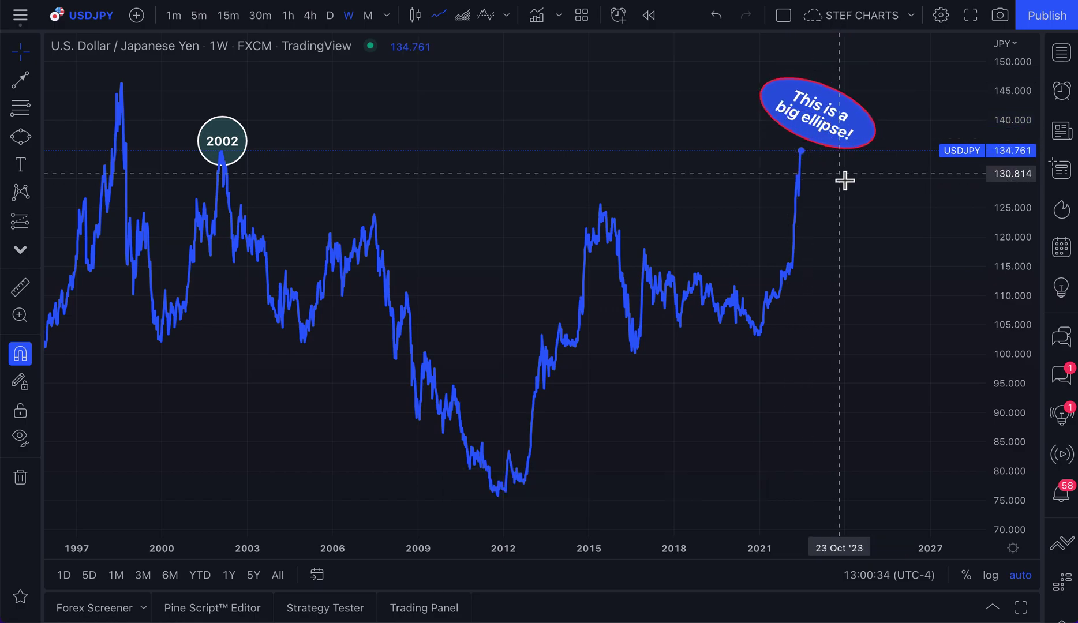